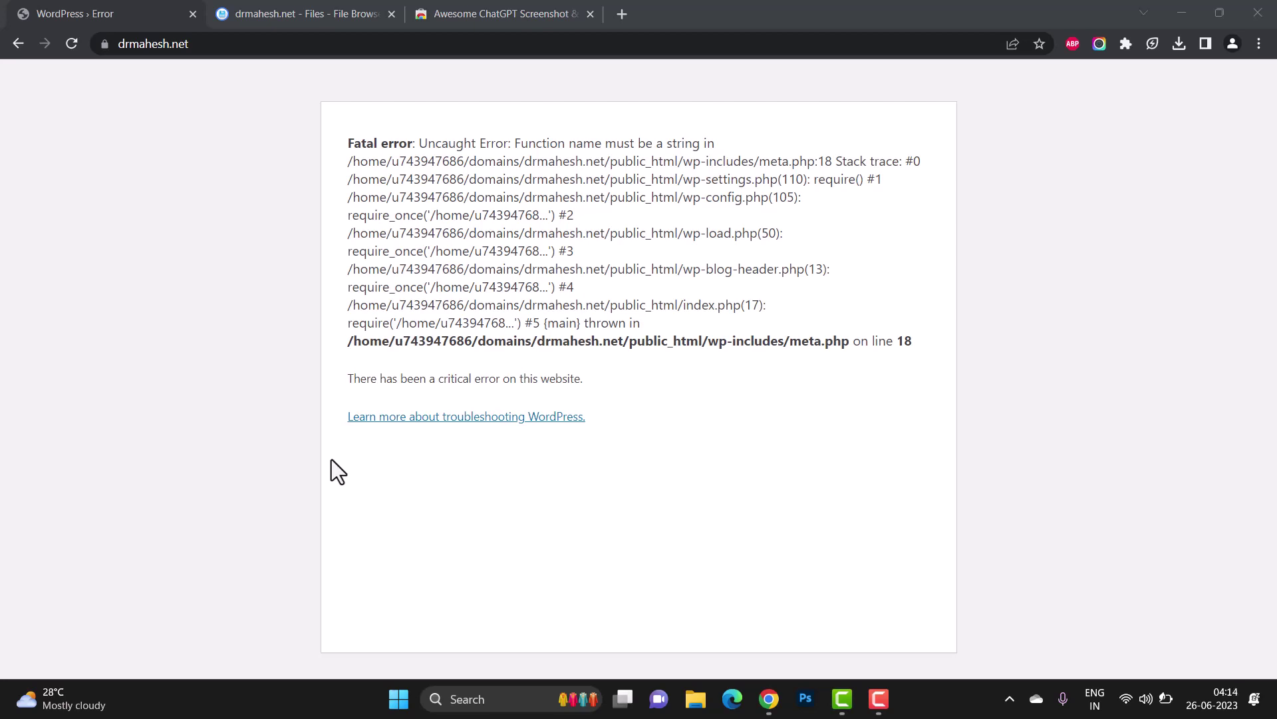
Step: Load drmahesh.net/wp-admin, which still shows the meta.php line 18 fatal error
click(212, 43)
click(212, 43)
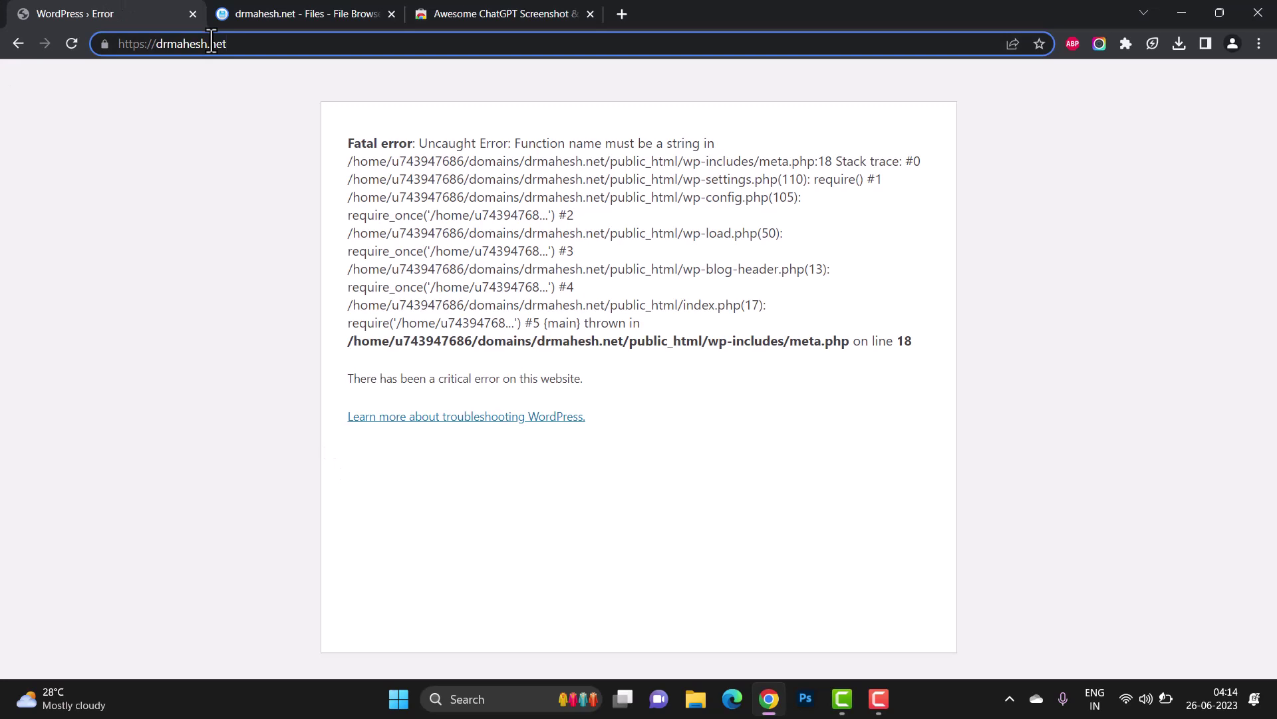
text(/w)
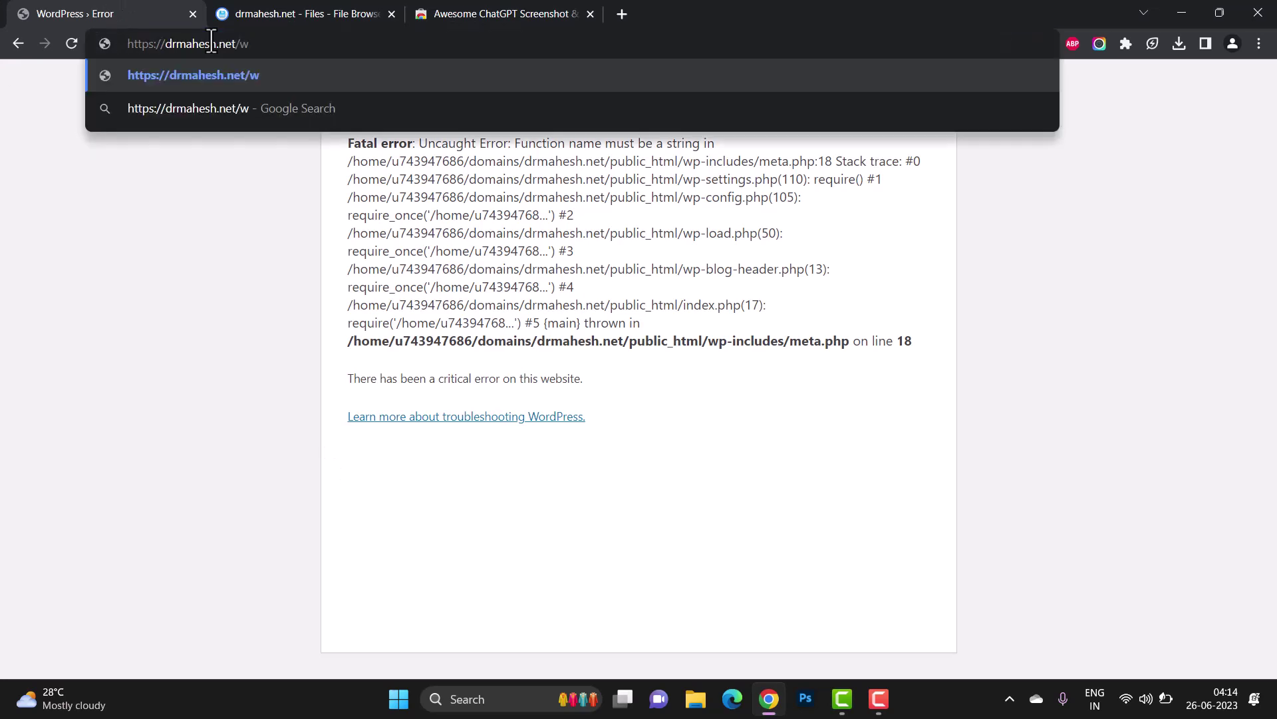
text(p-)
text(admin)
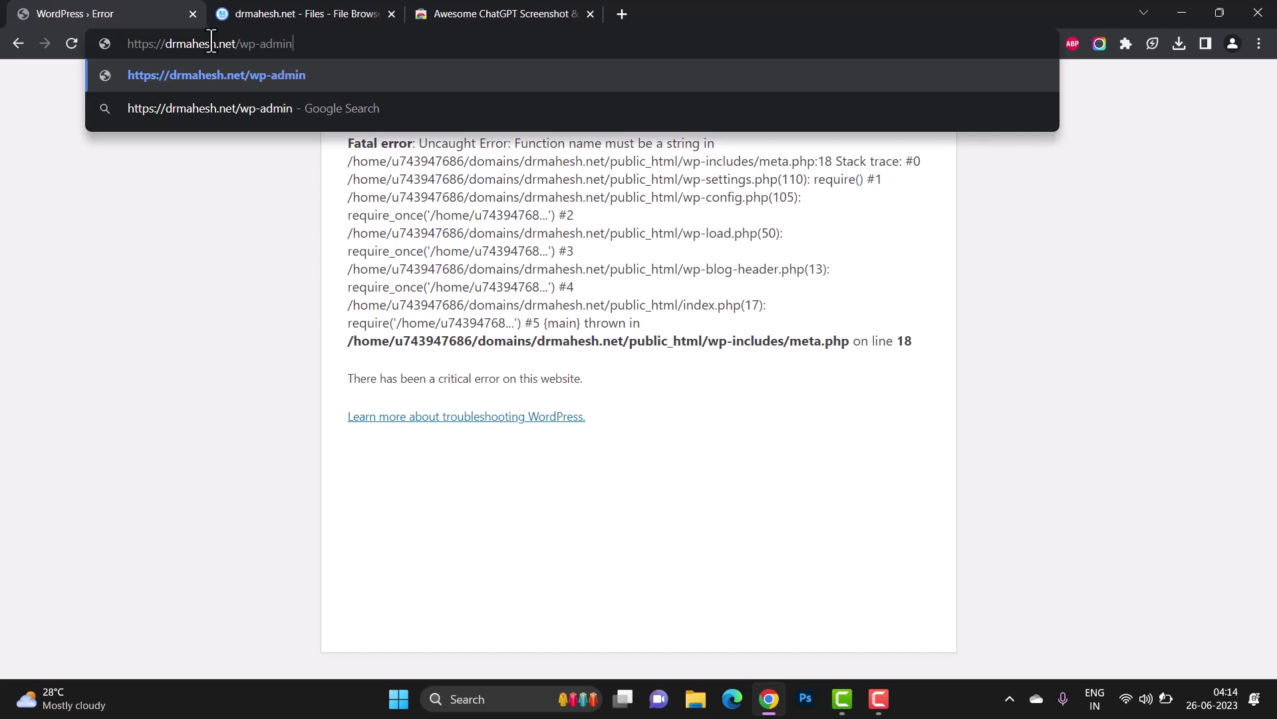
key(Return)
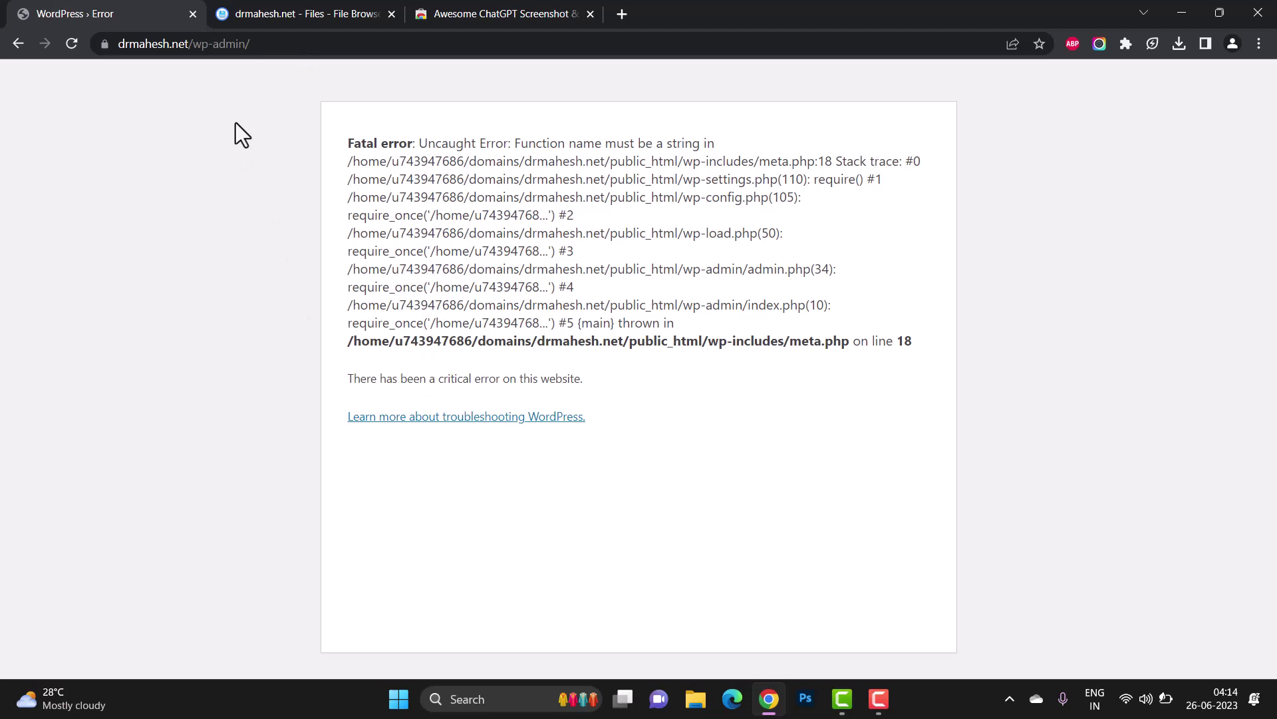
Step: In the File Browser, open public_html > wp-includes to reach meta.php
click(306, 12)
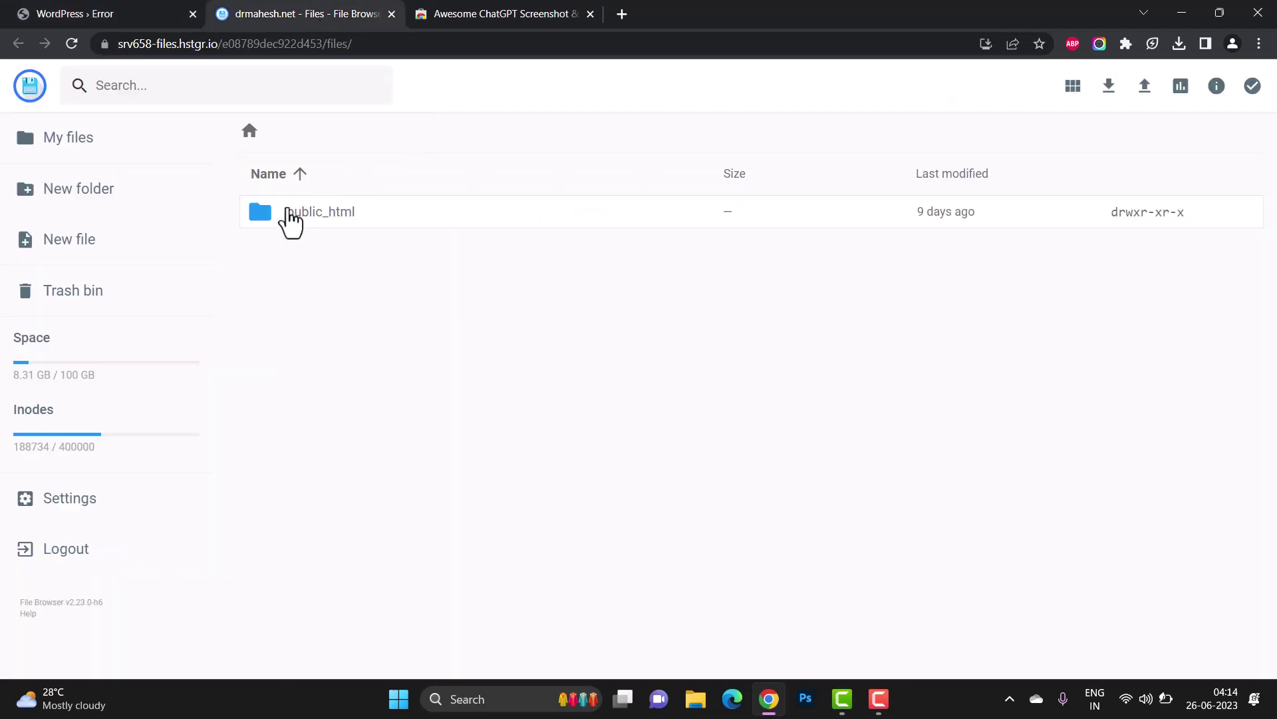
double_click(265, 228)
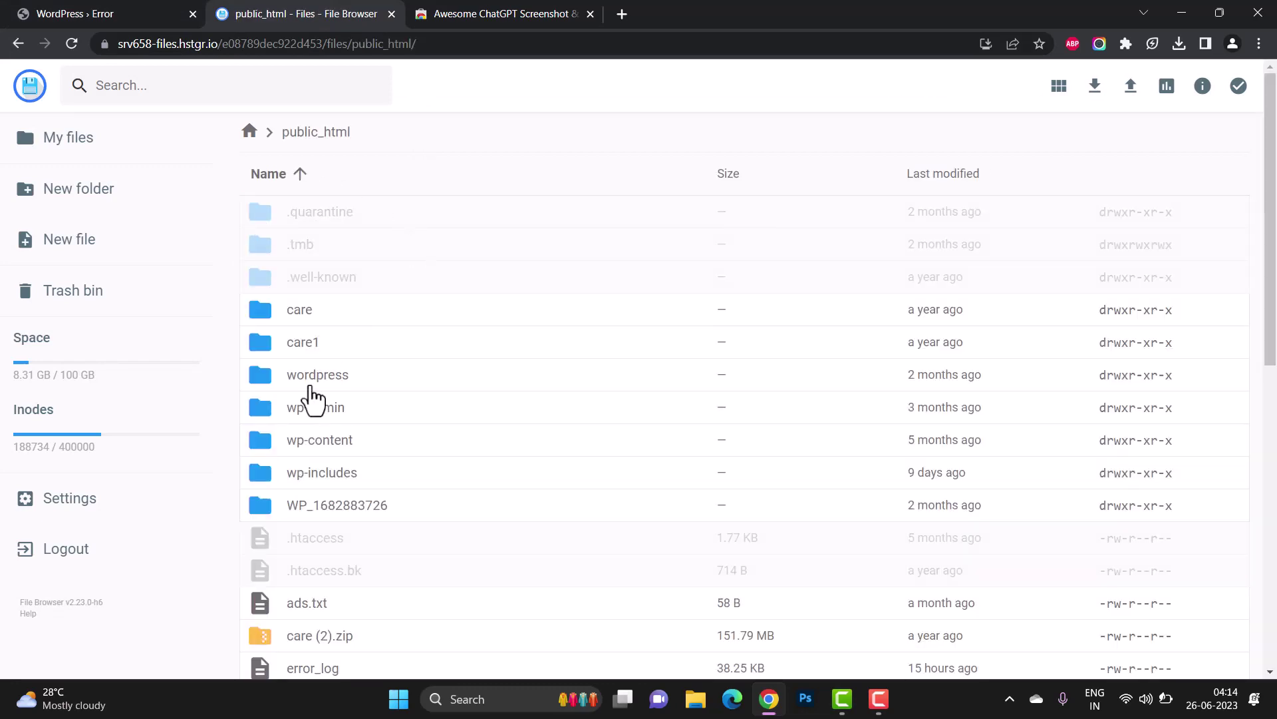
scroll(311, 397, down, 1)
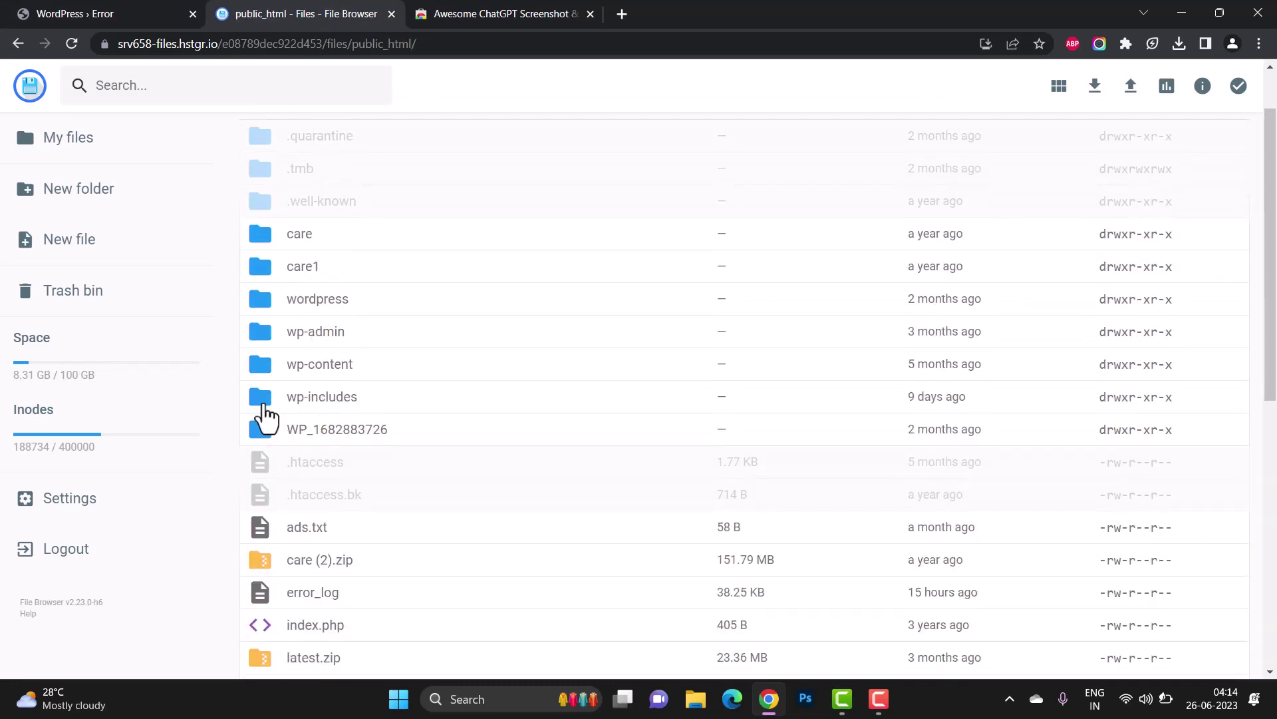
click(263, 403)
double_click(263, 404)
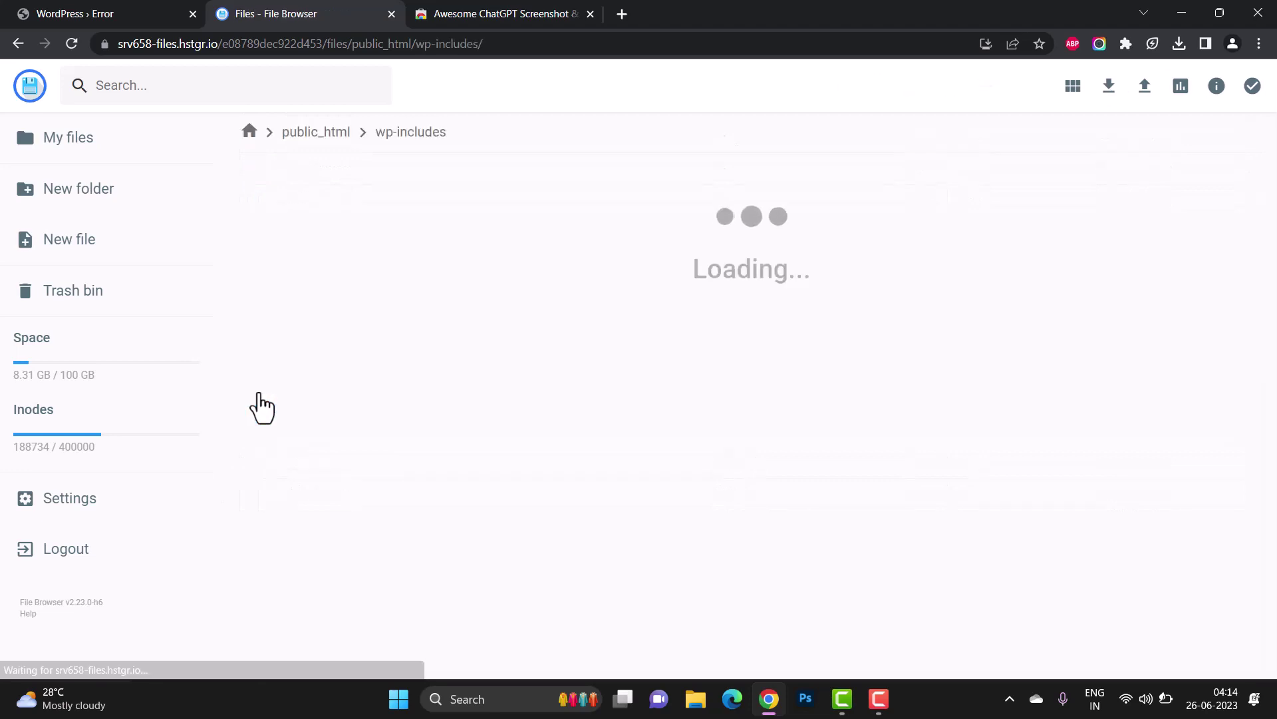
scroll(263, 403, down, 2)
scroll(263, 404, down, 4)
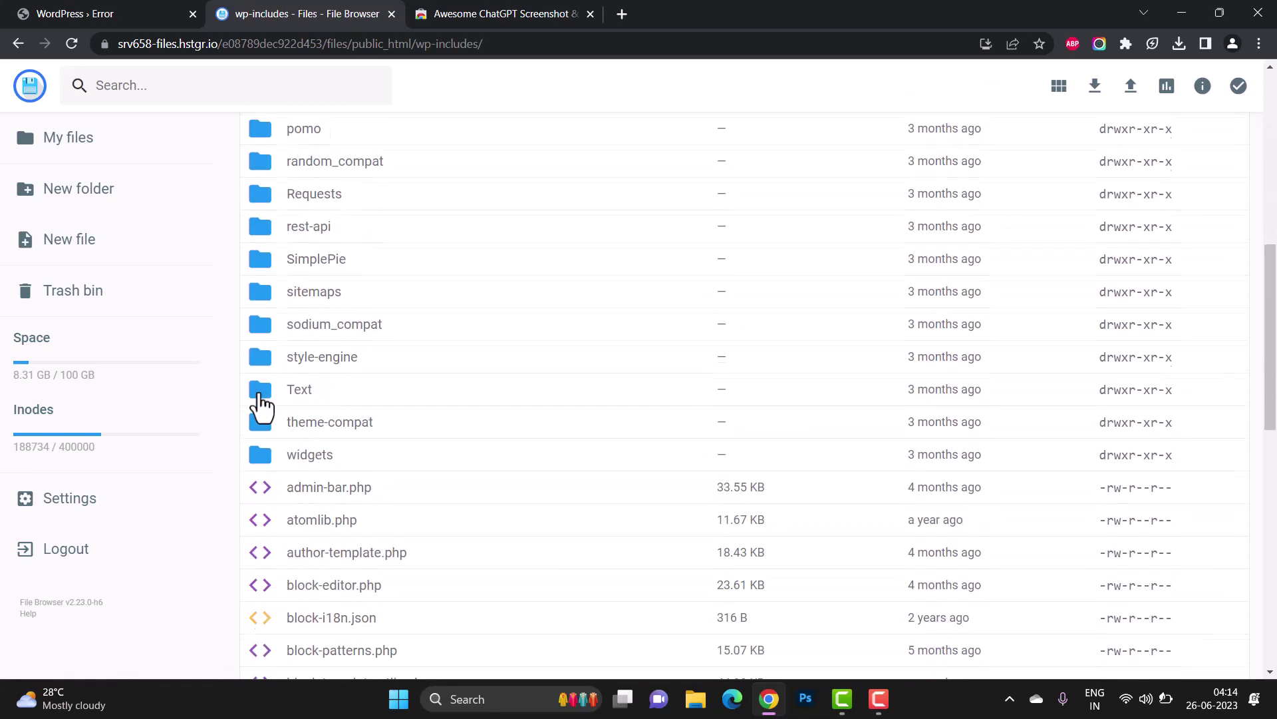
scroll(262, 404, down, 7)
scroll(263, 403, down, 2)
scroll(263, 403, down, 2)
scroll(263, 403, down, 1)
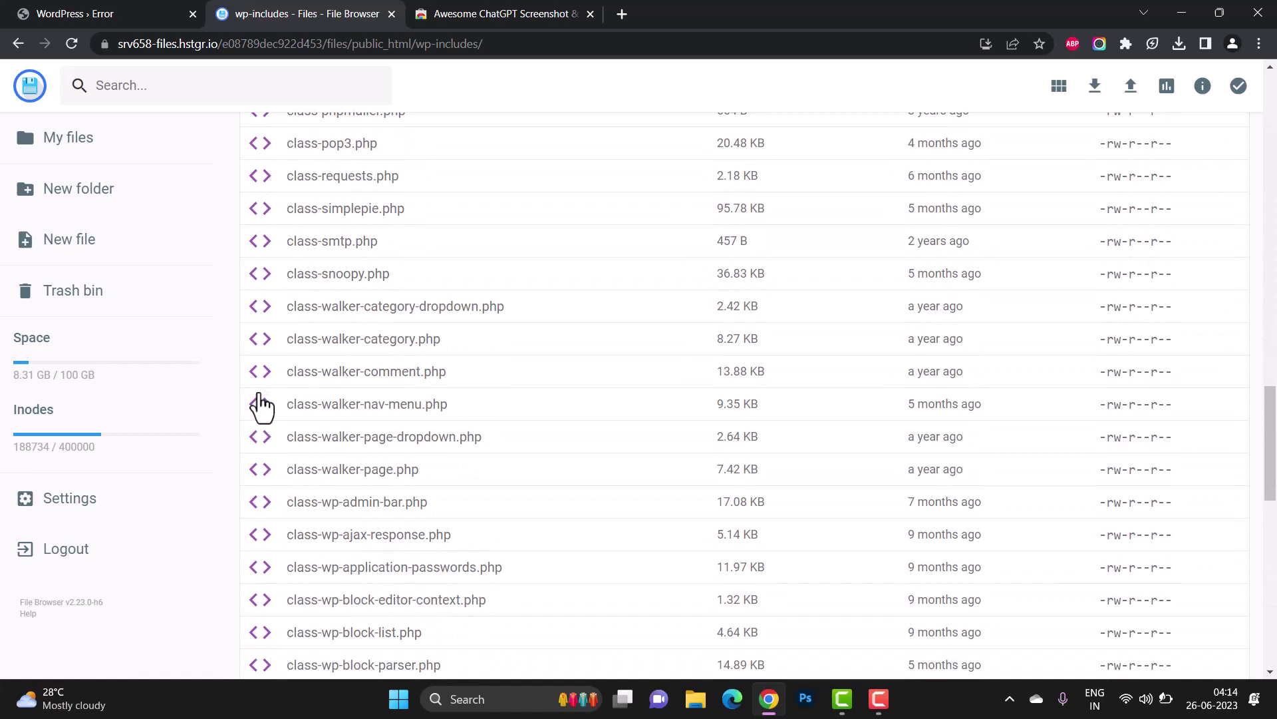
scroll(263, 403, down, 2)
scroll(262, 404, down, 4)
scroll(263, 403, down, 3)
scroll(262, 403, down, 2)
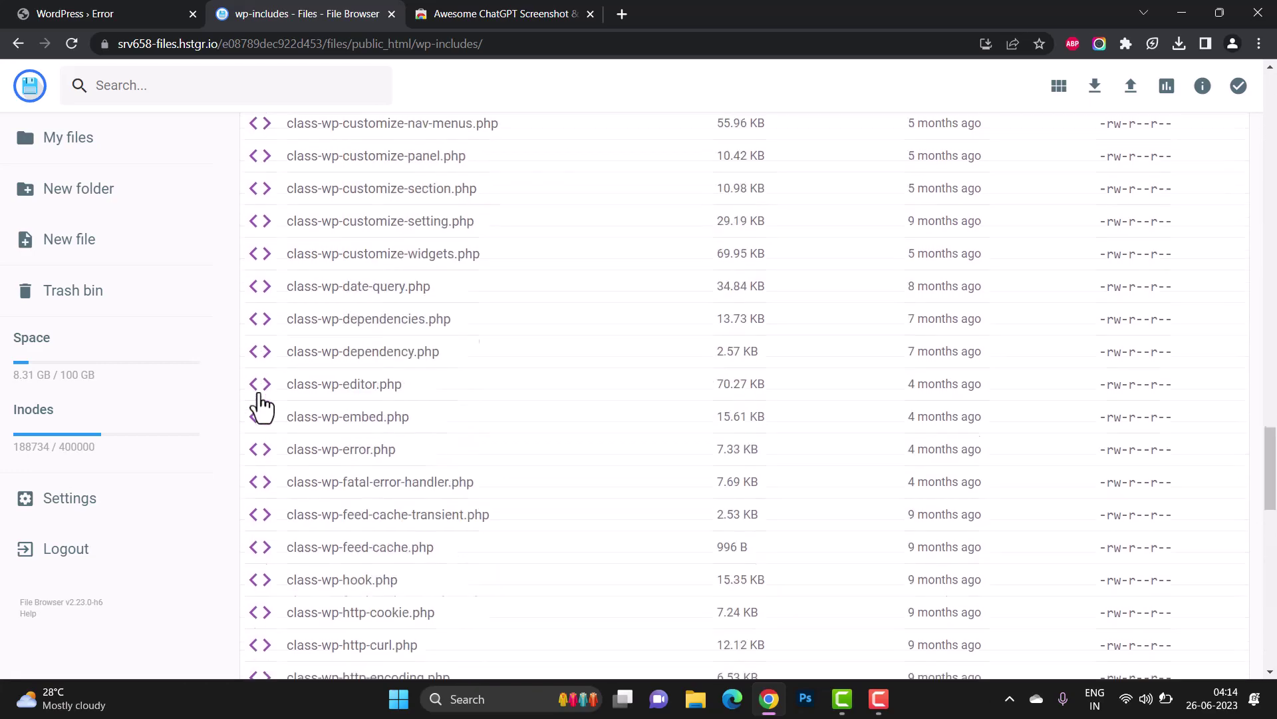
scroll(263, 403, down, 4)
scroll(262, 403, down, 7)
scroll(262, 404, down, 5)
scroll(262, 404, down, 5)
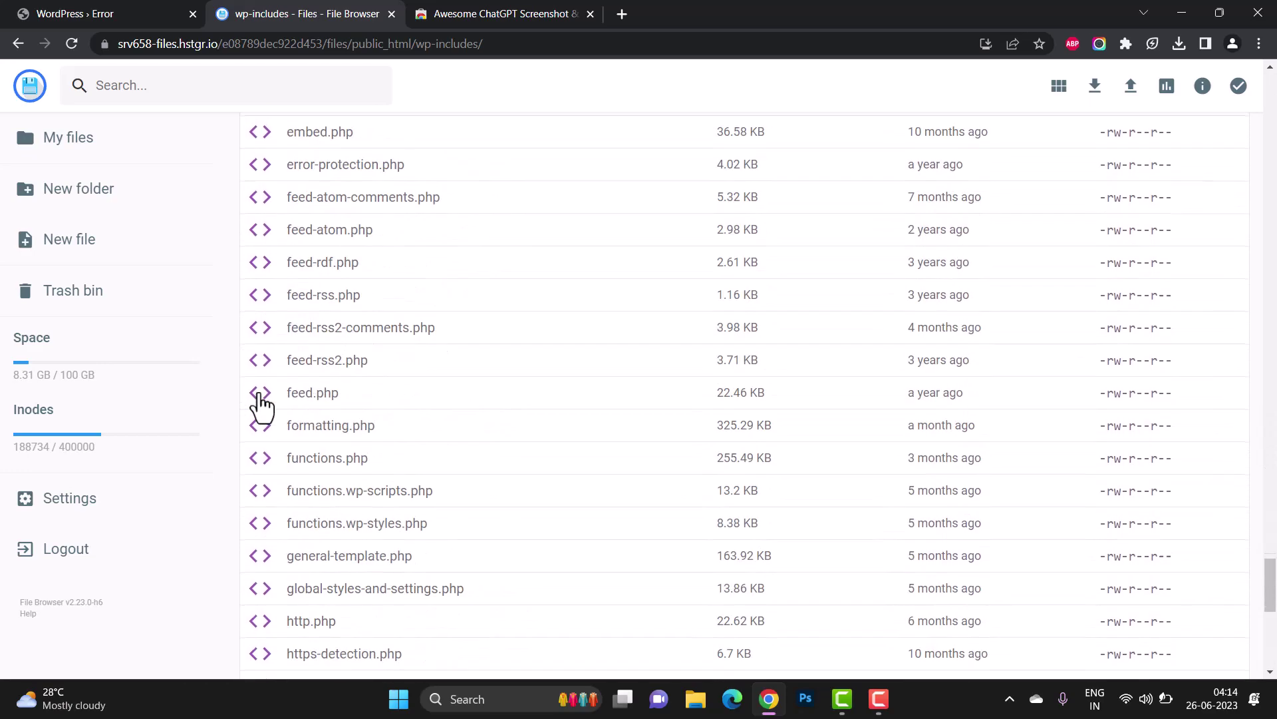
scroll(263, 404, down, 5)
scroll(263, 403, down, 5)
scroll(263, 403, up, 1)
scroll(263, 404, up, 3)
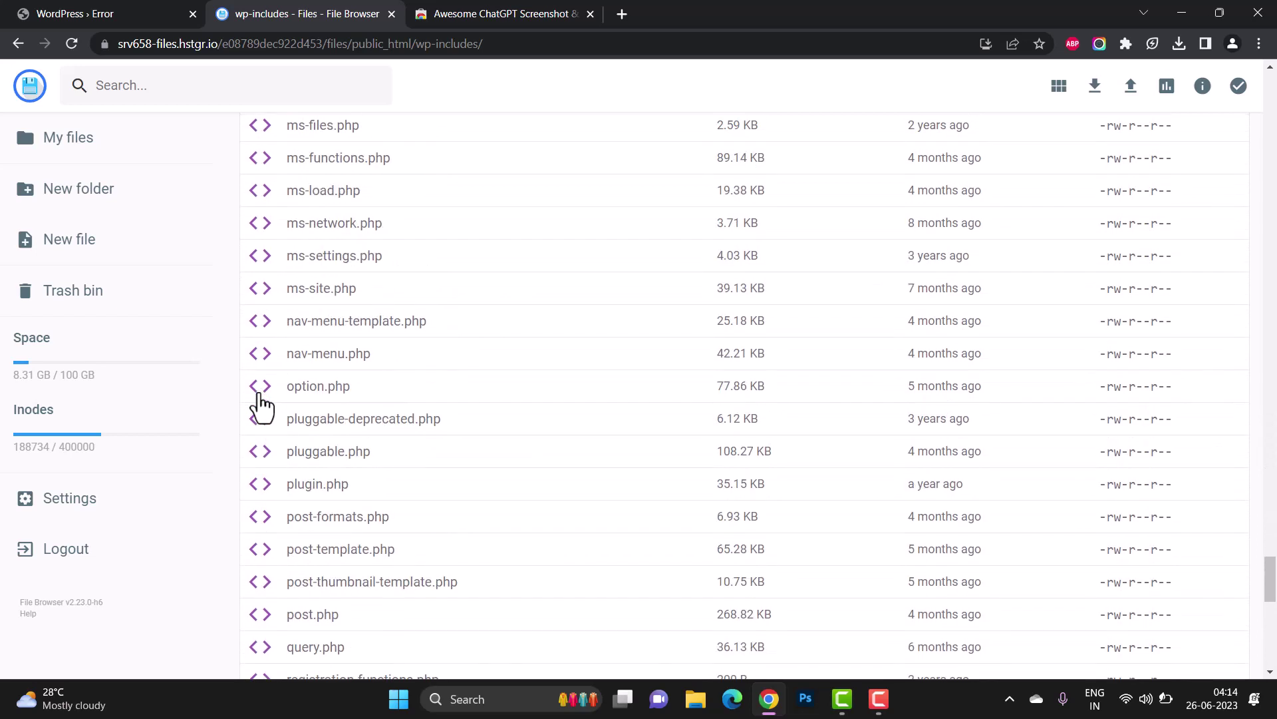
scroll(259, 403, up, 2)
scroll(259, 403, up, 1)
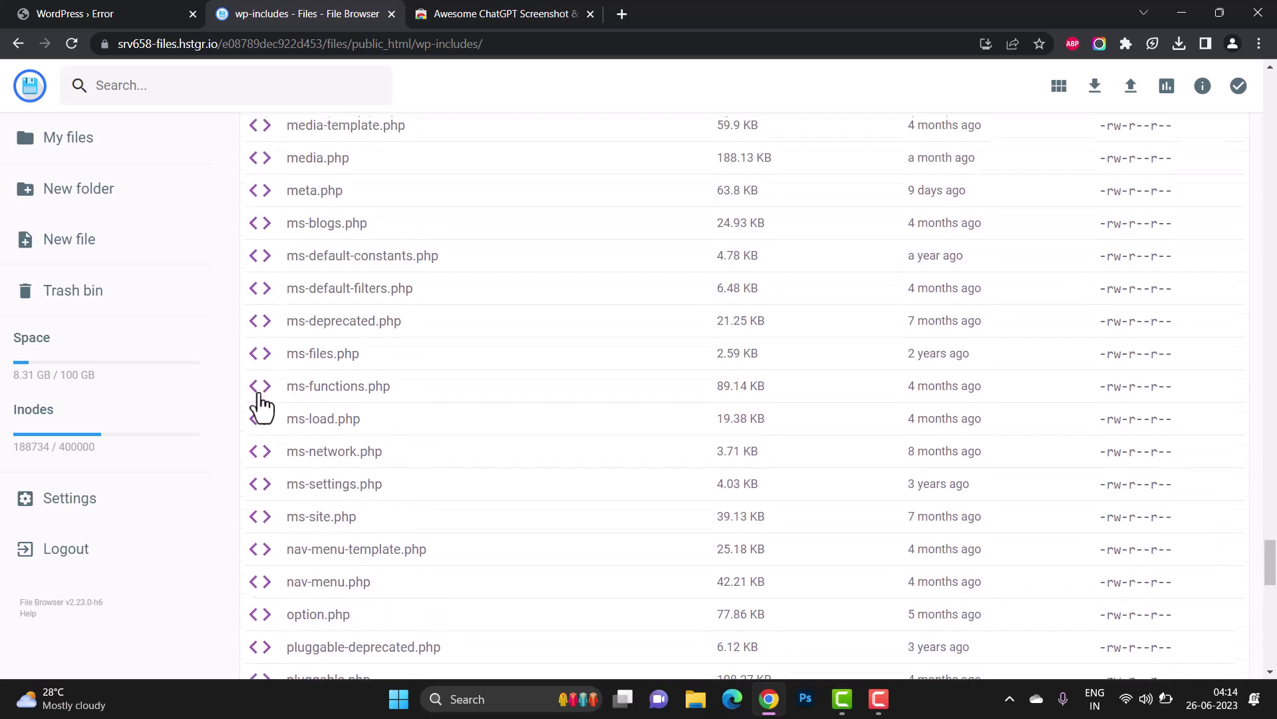
Step: Rename the broken wp-includes meta.php to meta.php-x
click(312, 215)
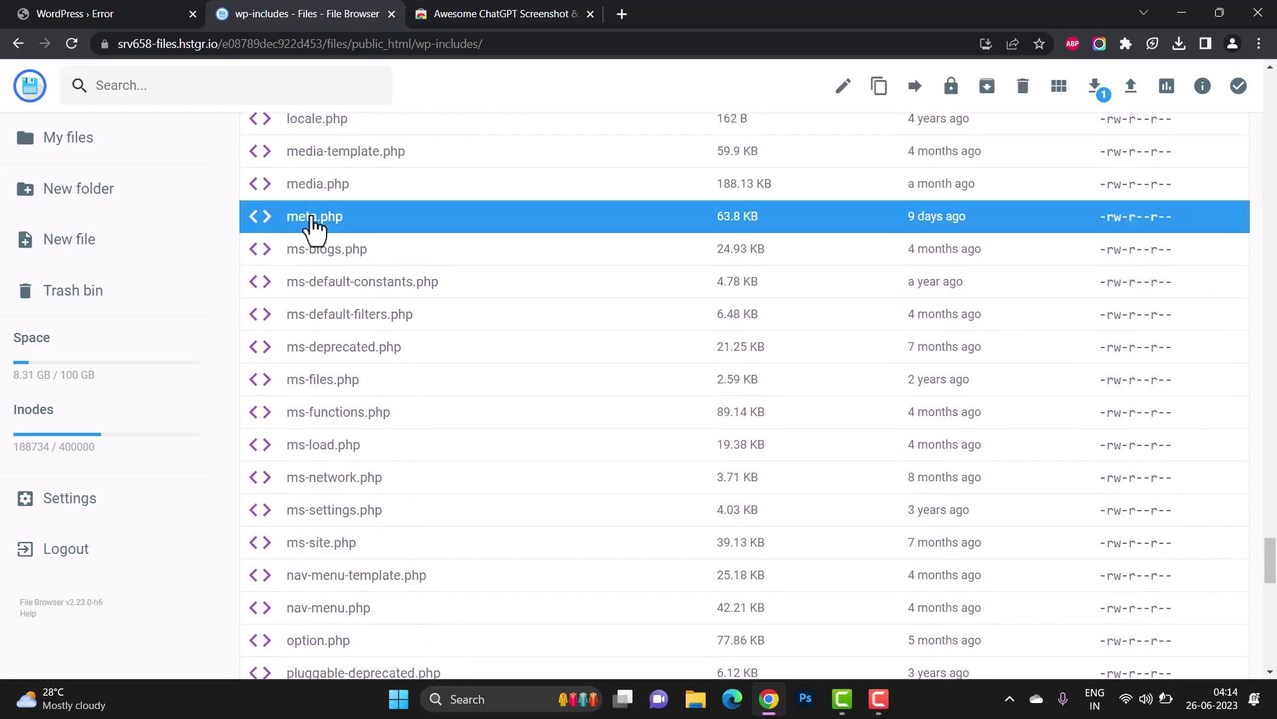
click(838, 92)
text(meta.php-)
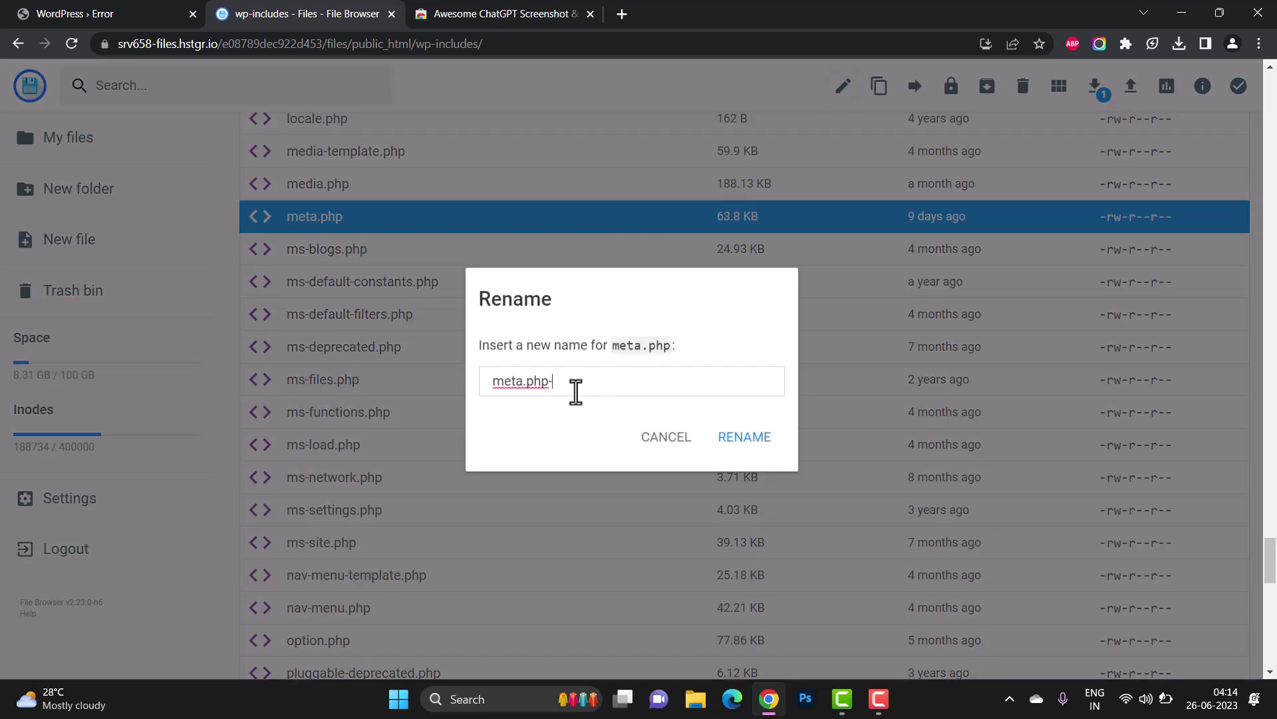
text(x)
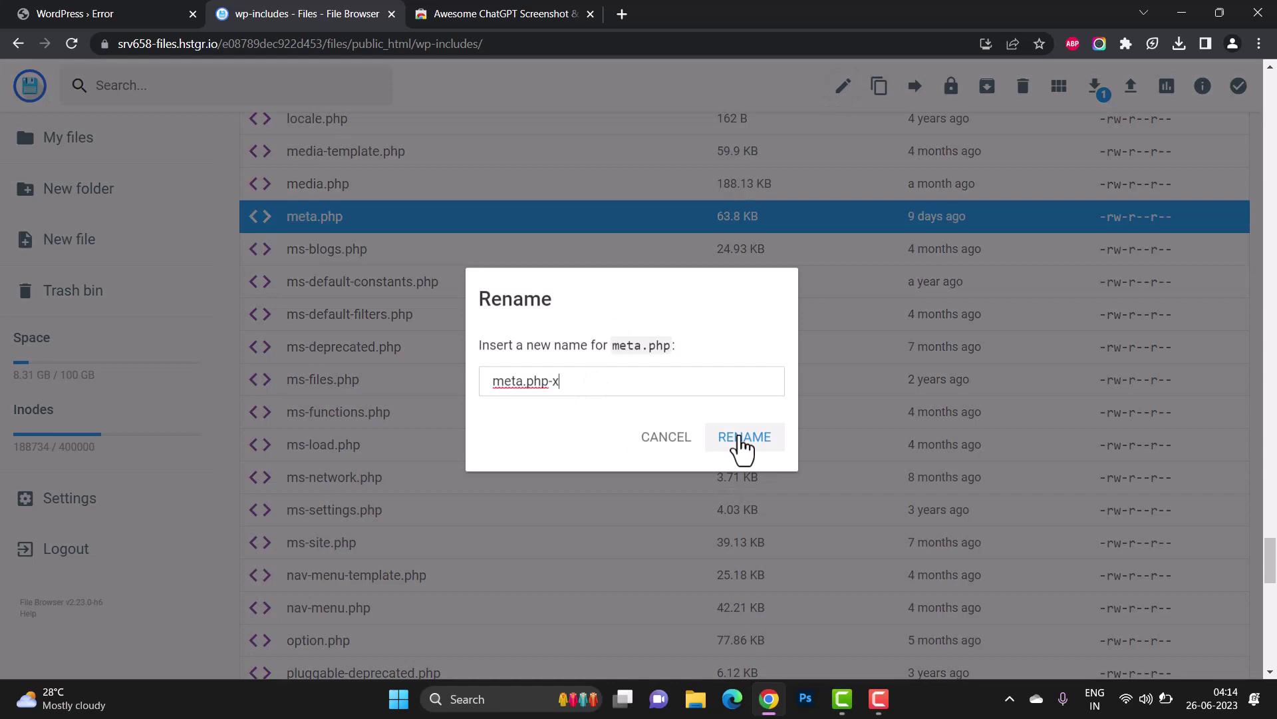
click(743, 437)
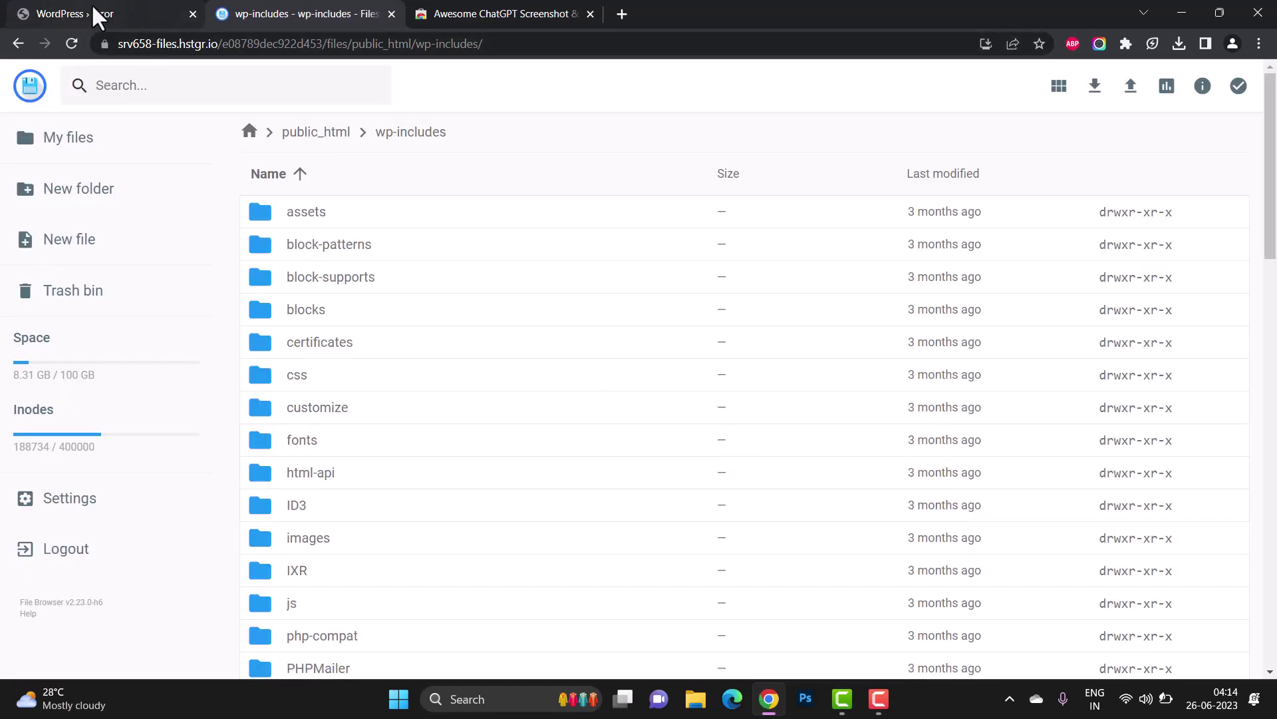
mouse_move(90, 14)
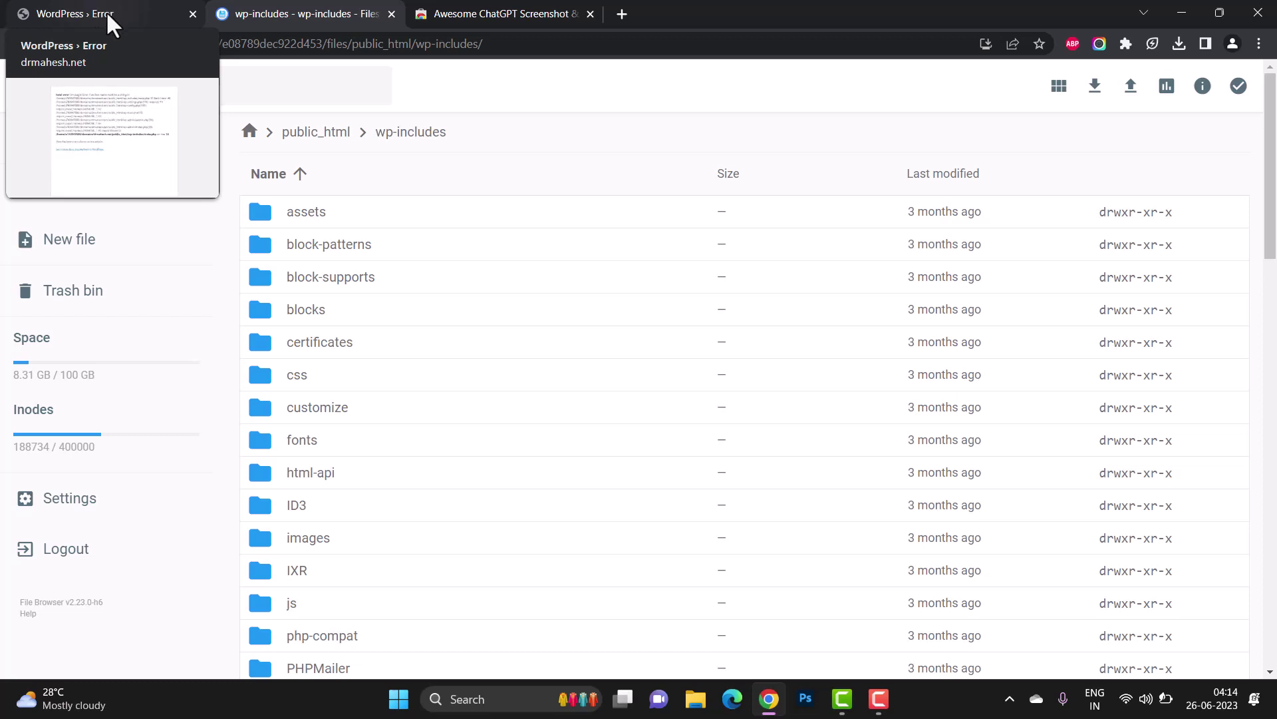
Step: Reload the site's error tab, which now reports meta.php as missing
click(118, 23)
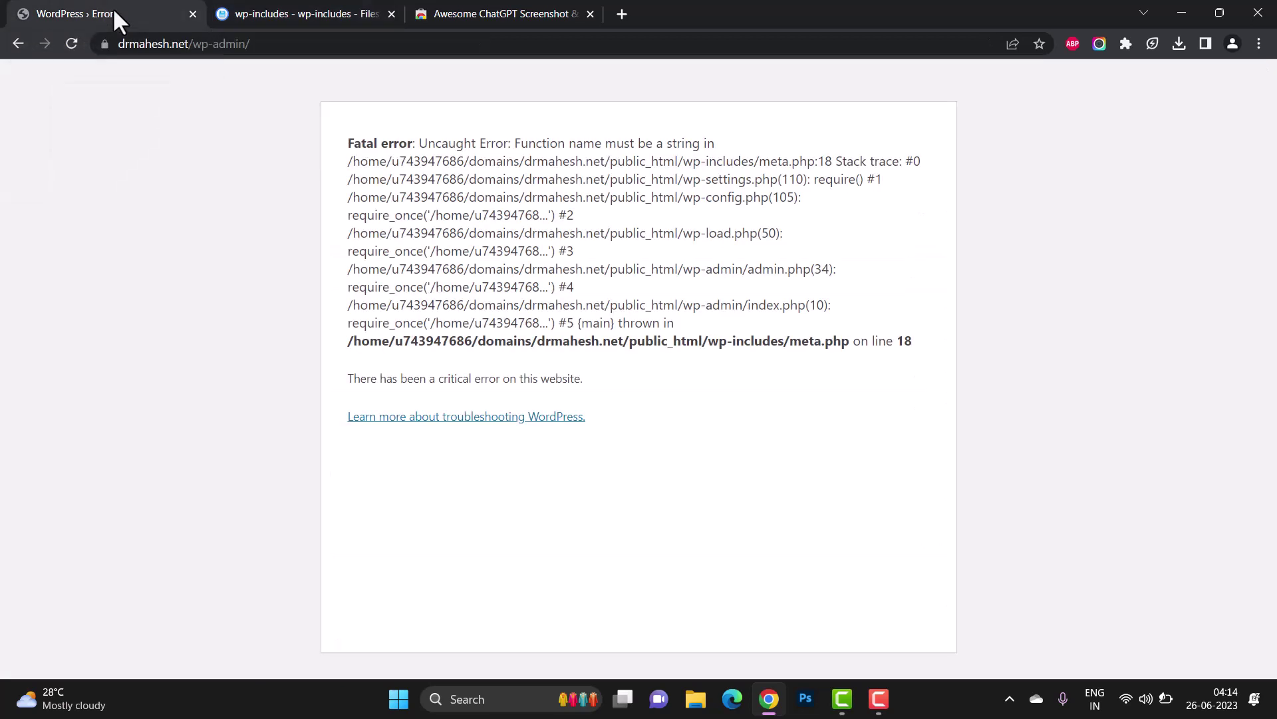
click(69, 41)
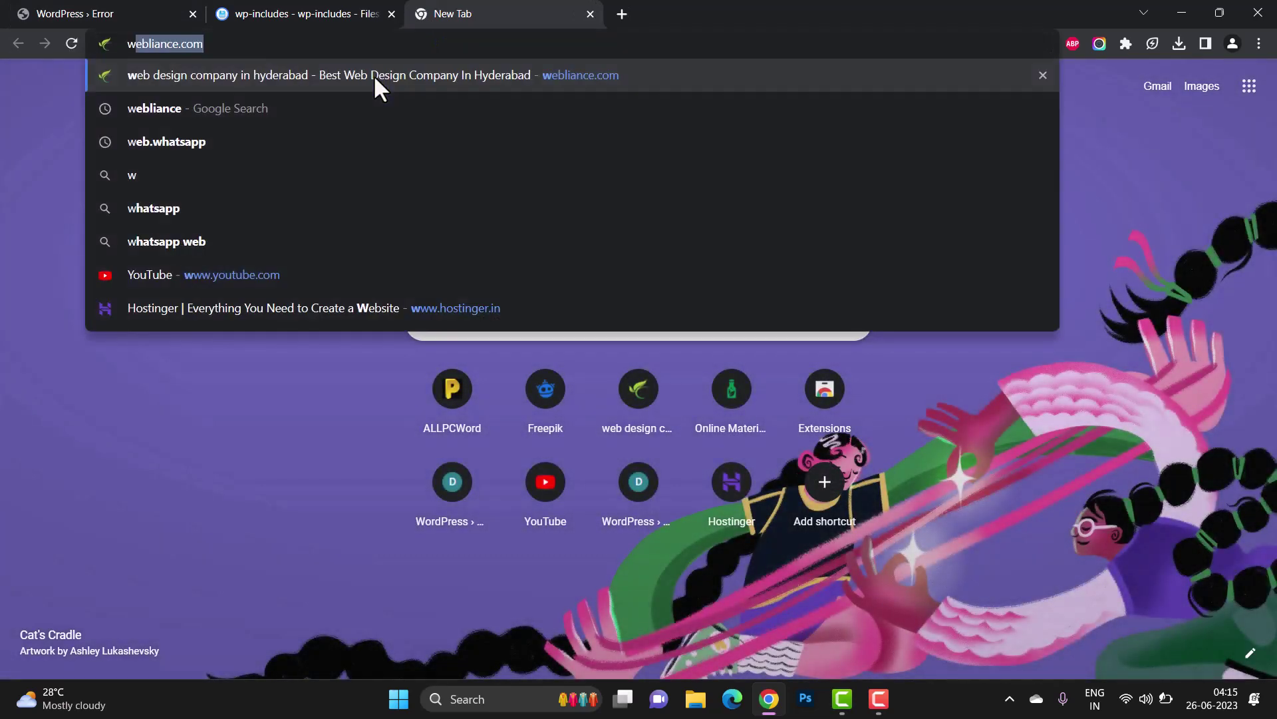
text(ordpress)
Step: Download the WordPress 6.2.2 zip from wordpress.org and save it to the Desktop
key(Return)
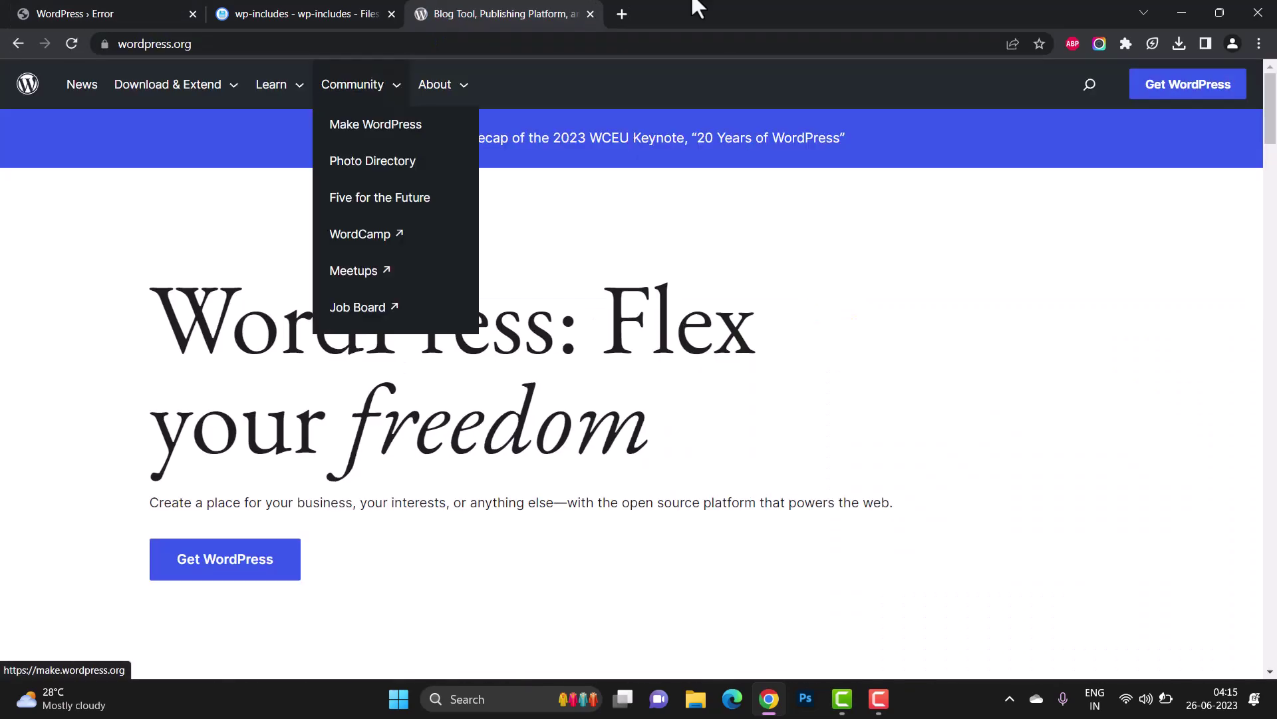
click(1193, 96)
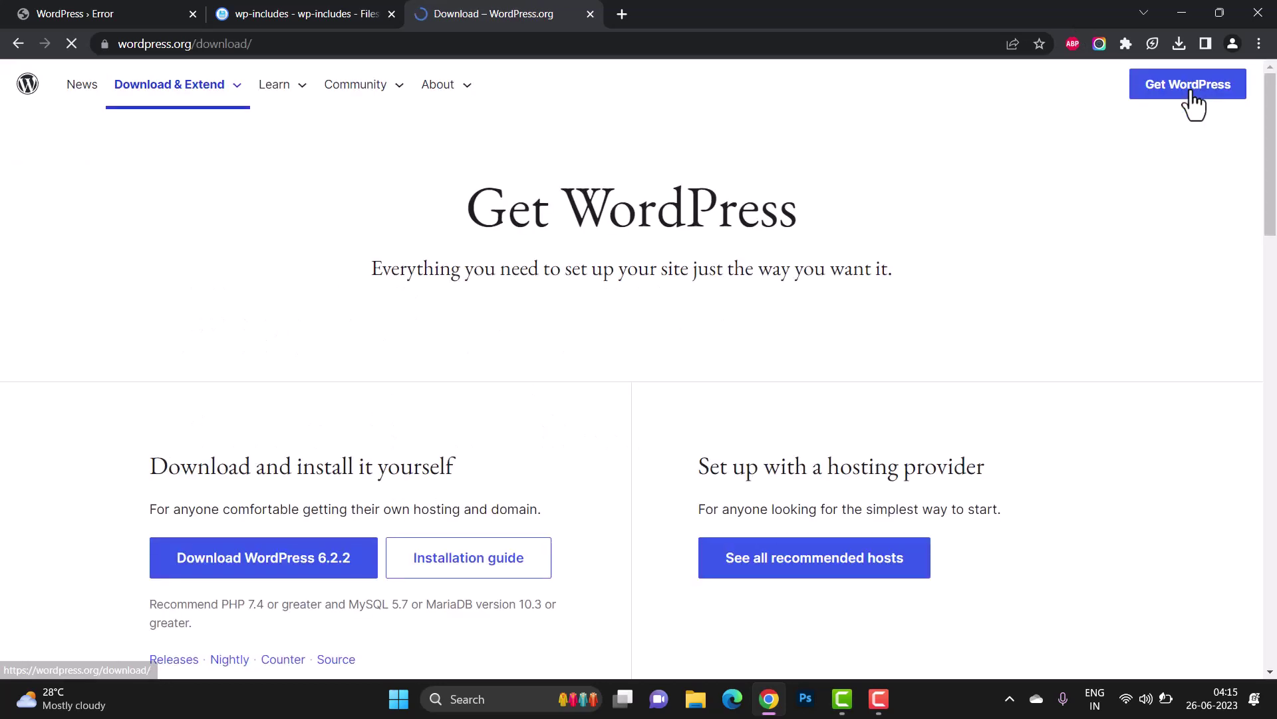
click(265, 566)
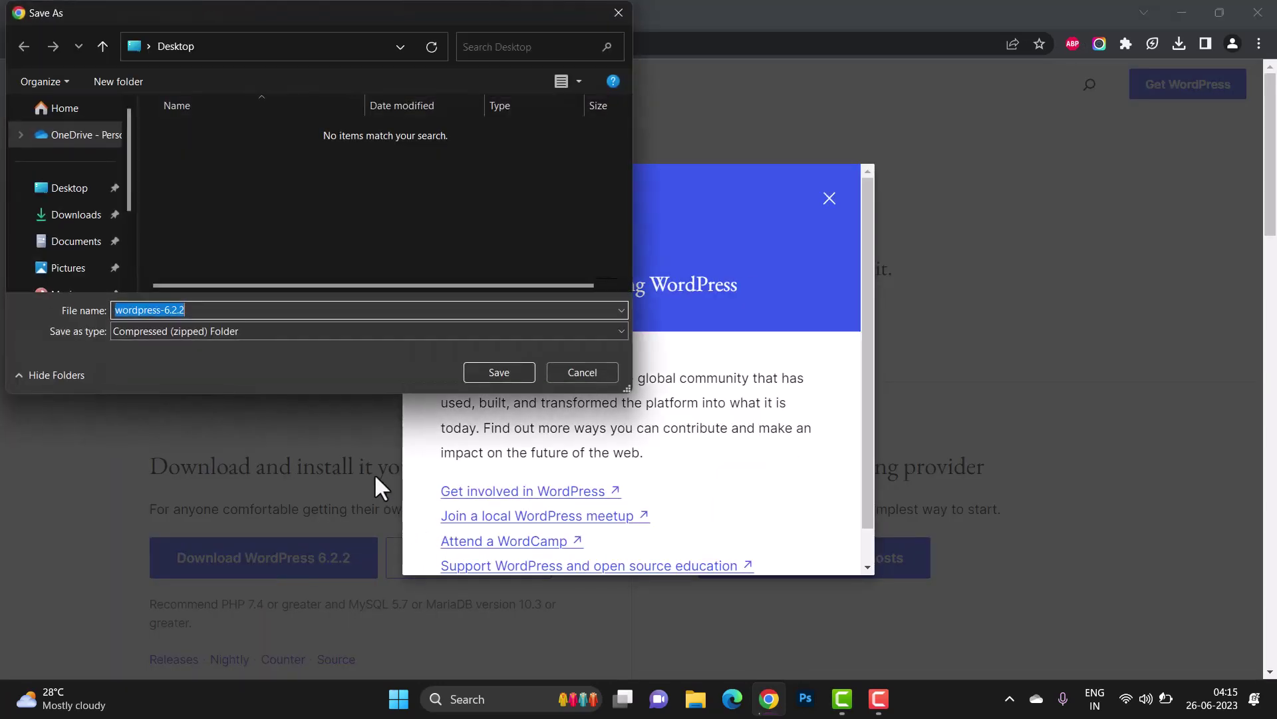
click(78, 190)
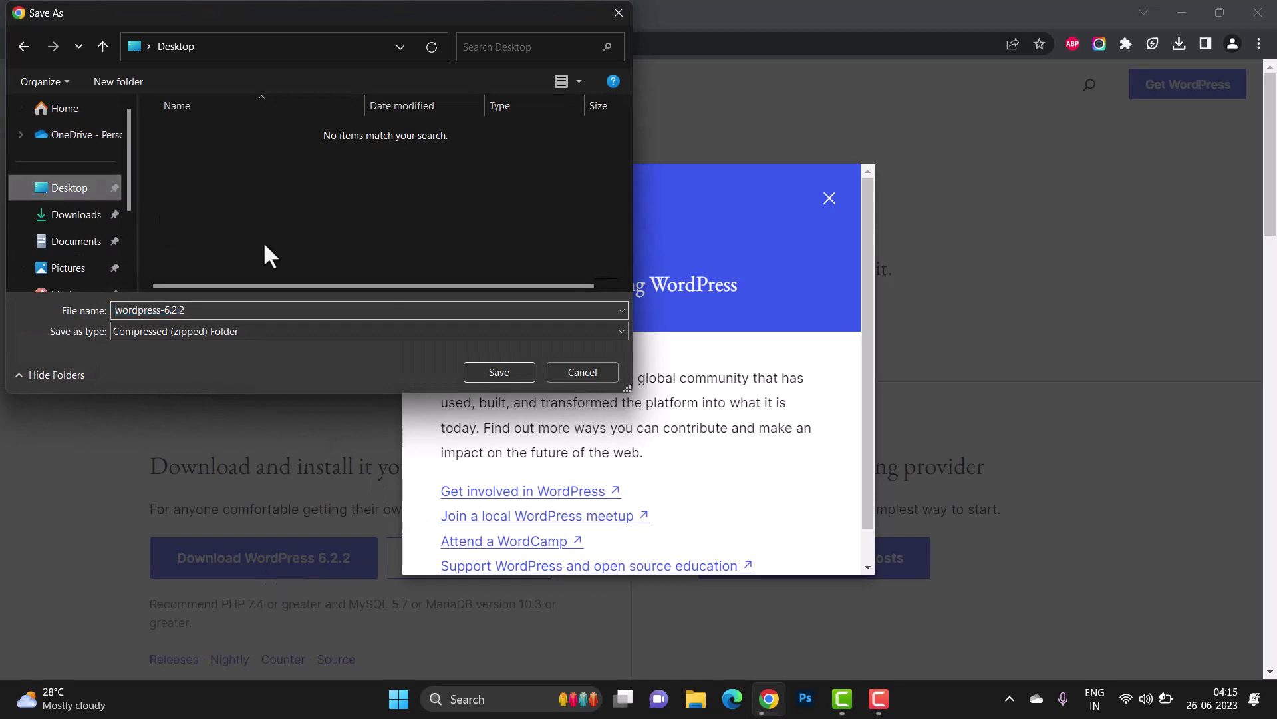
click(487, 369)
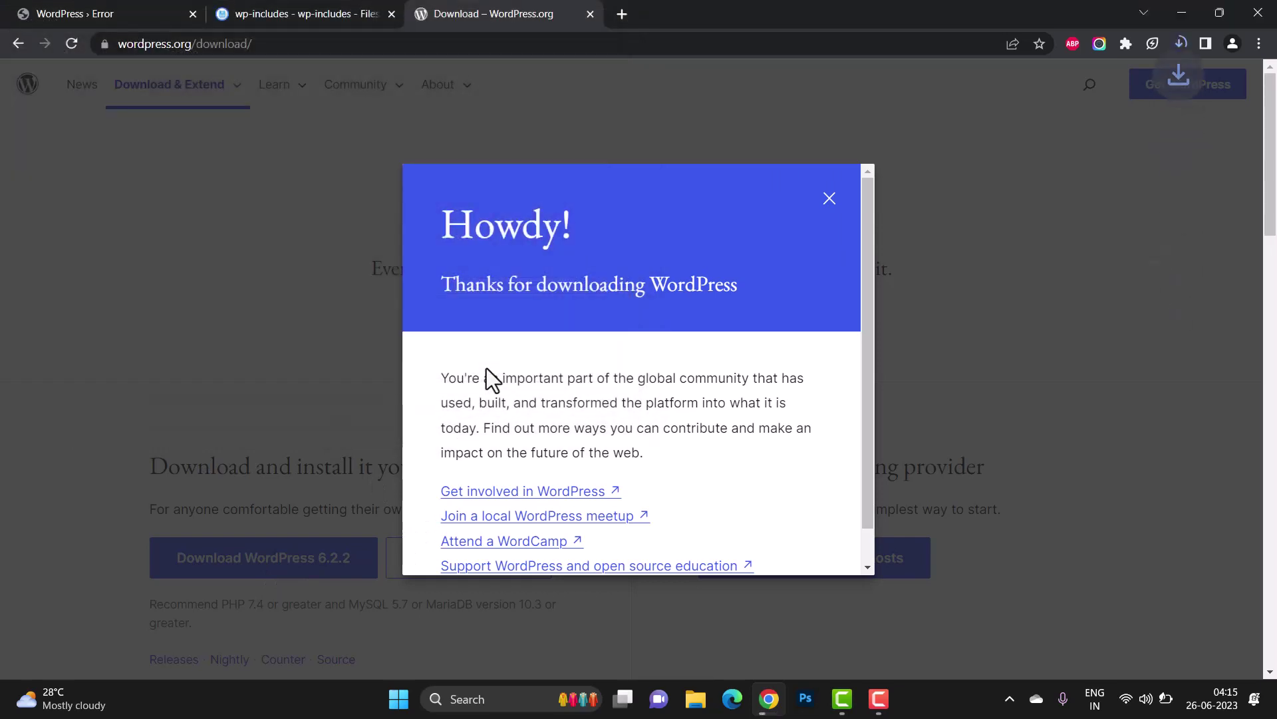
click(830, 198)
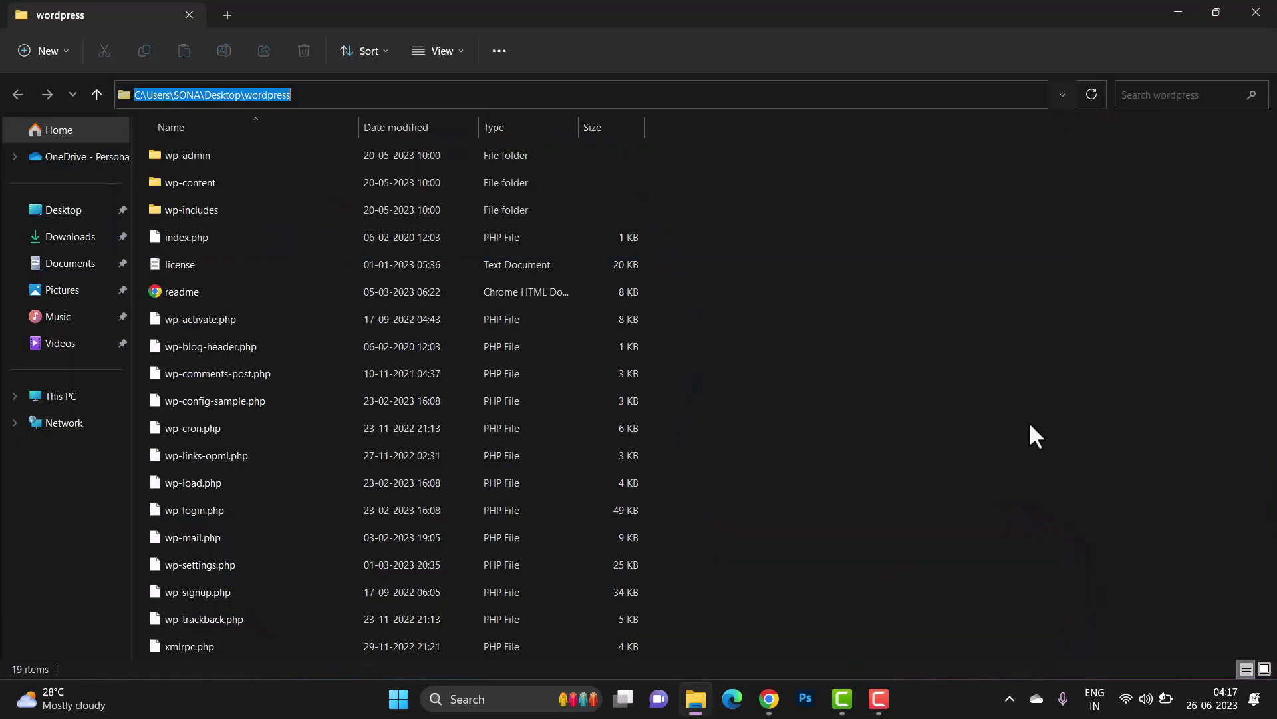
Step: Open the downloaded wp-includes folder and select its meta.php
double_click(235, 211)
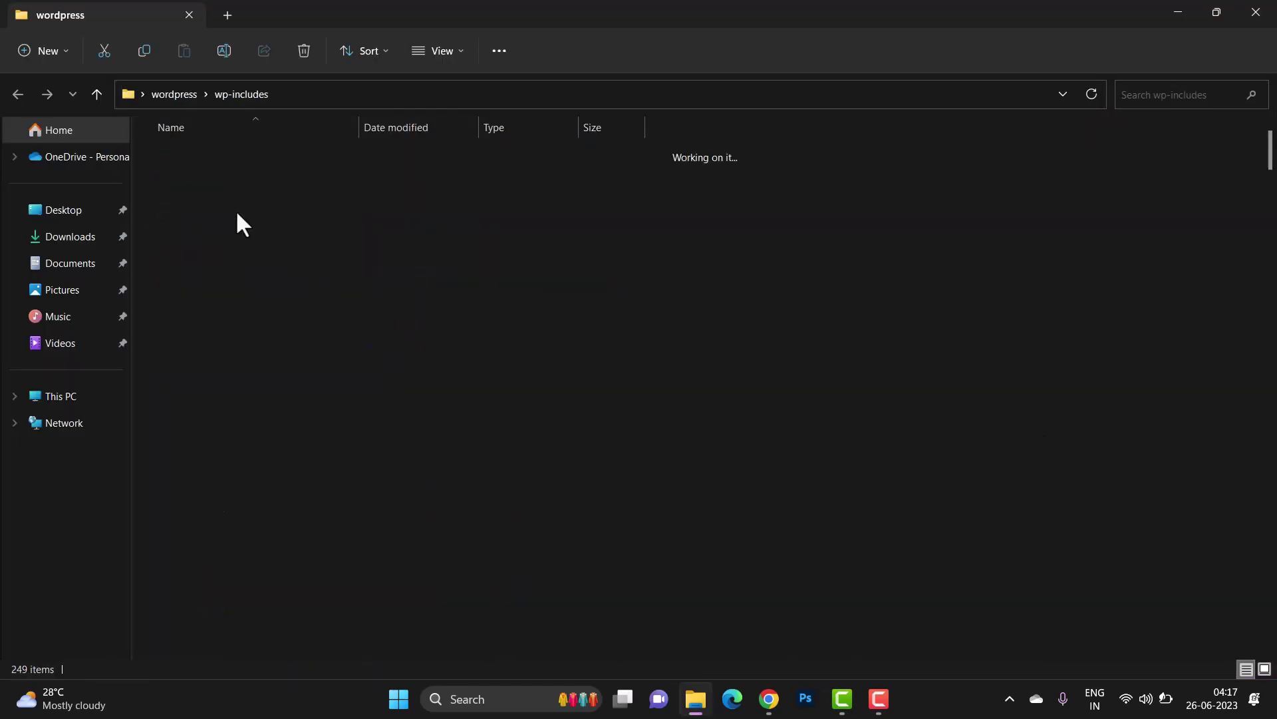
scroll(199, 269, down, 5)
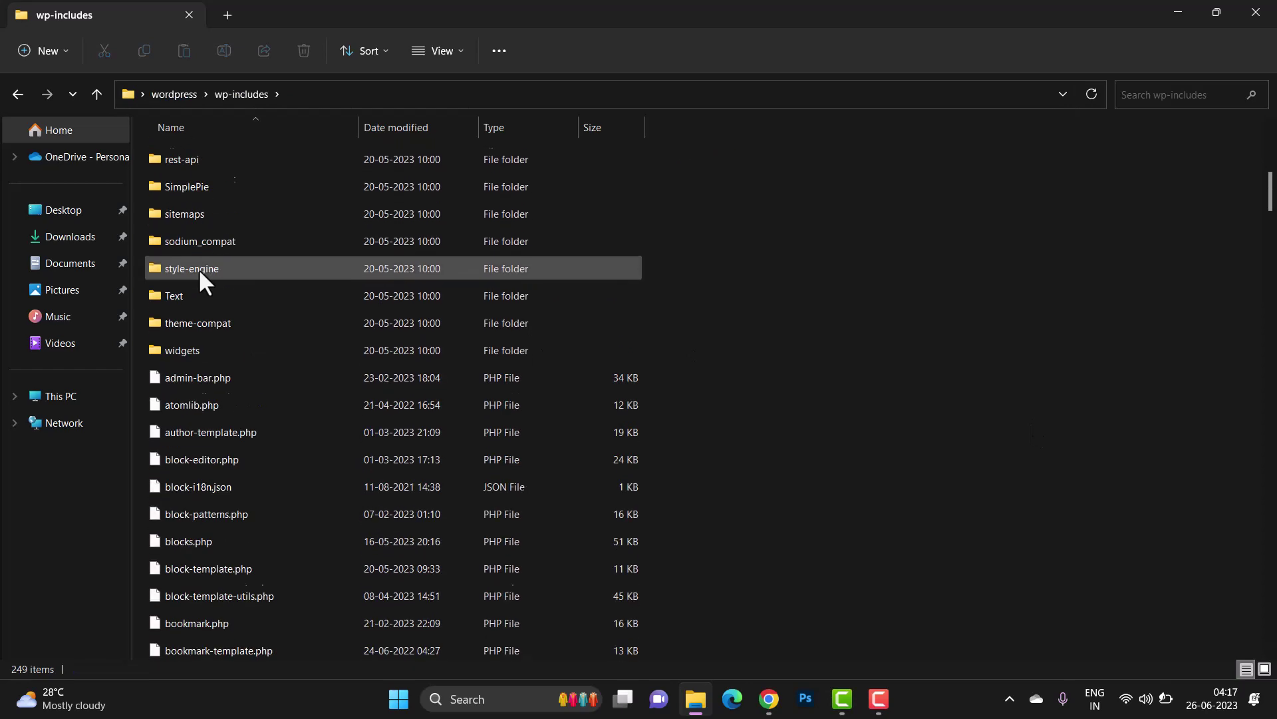
scroll(198, 269, down, 5)
scroll(198, 268, down, 5)
scroll(199, 269, down, 4)
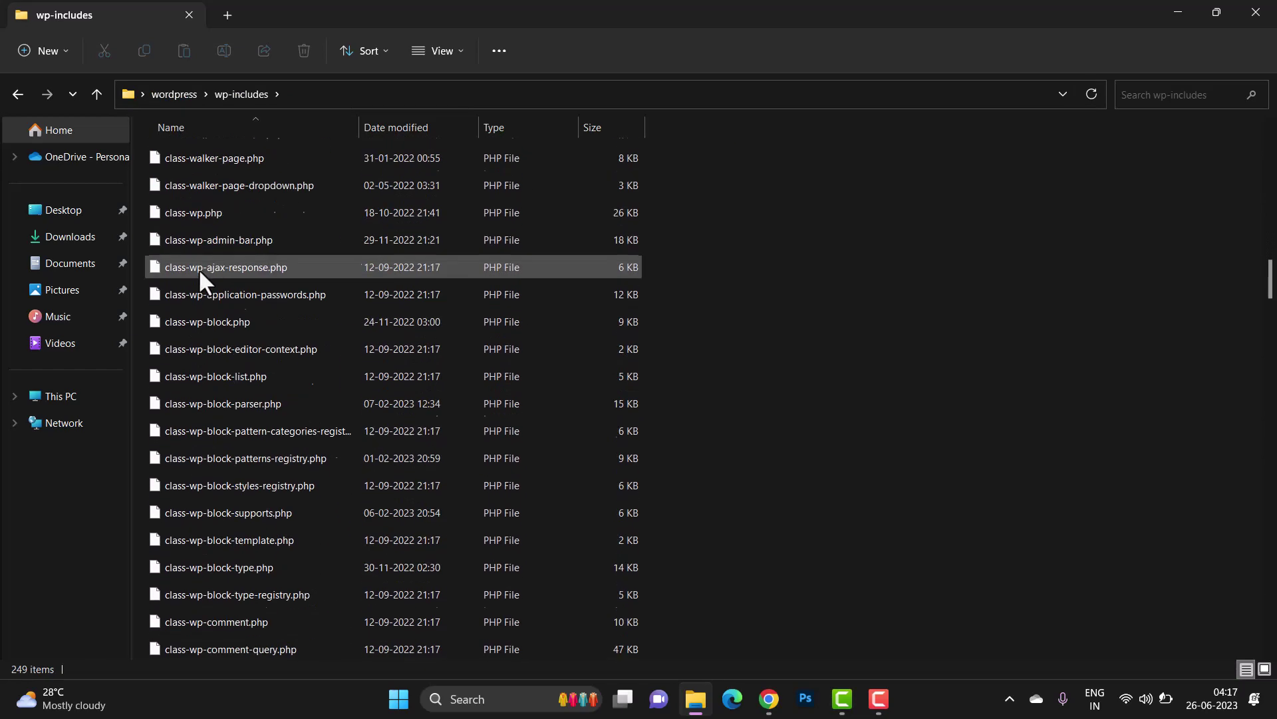
scroll(198, 269, down, 5)
scroll(199, 269, down, 5)
scroll(199, 268, down, 5)
scroll(200, 272, down, 4)
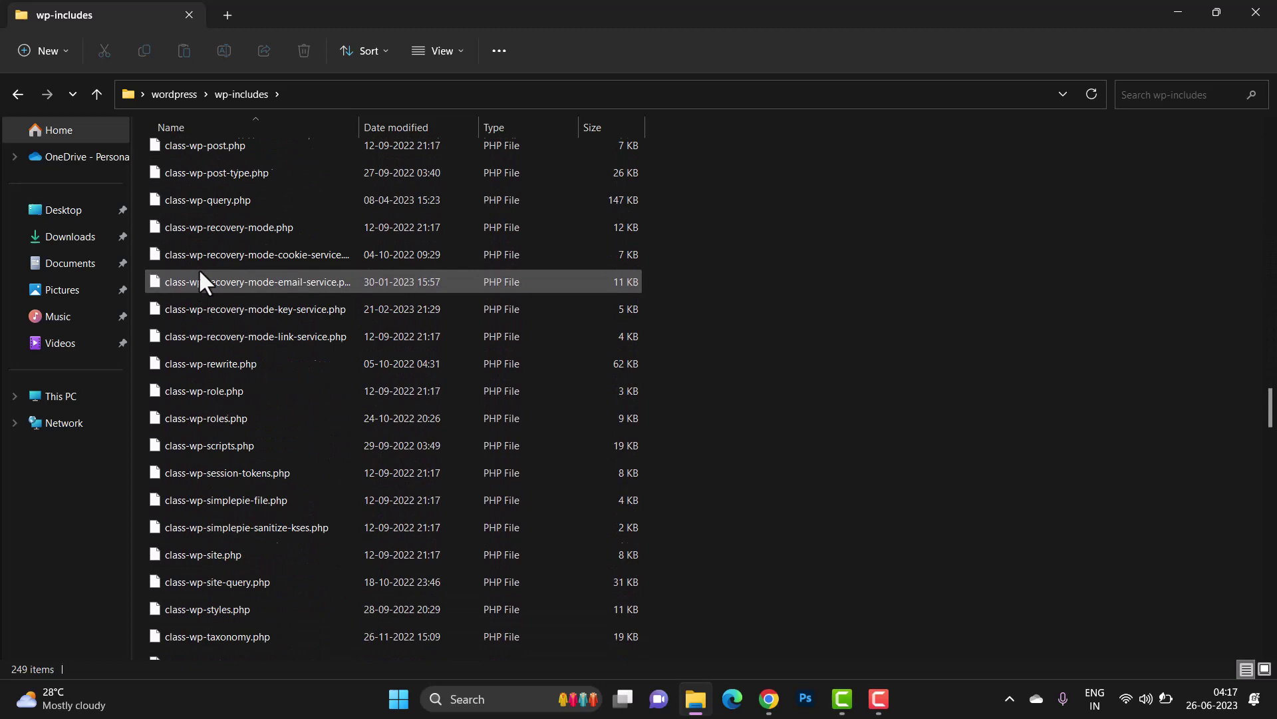
scroll(200, 272, down, 5)
scroll(199, 271, down, 5)
scroll(200, 272, down, 5)
scroll(198, 269, down, 3)
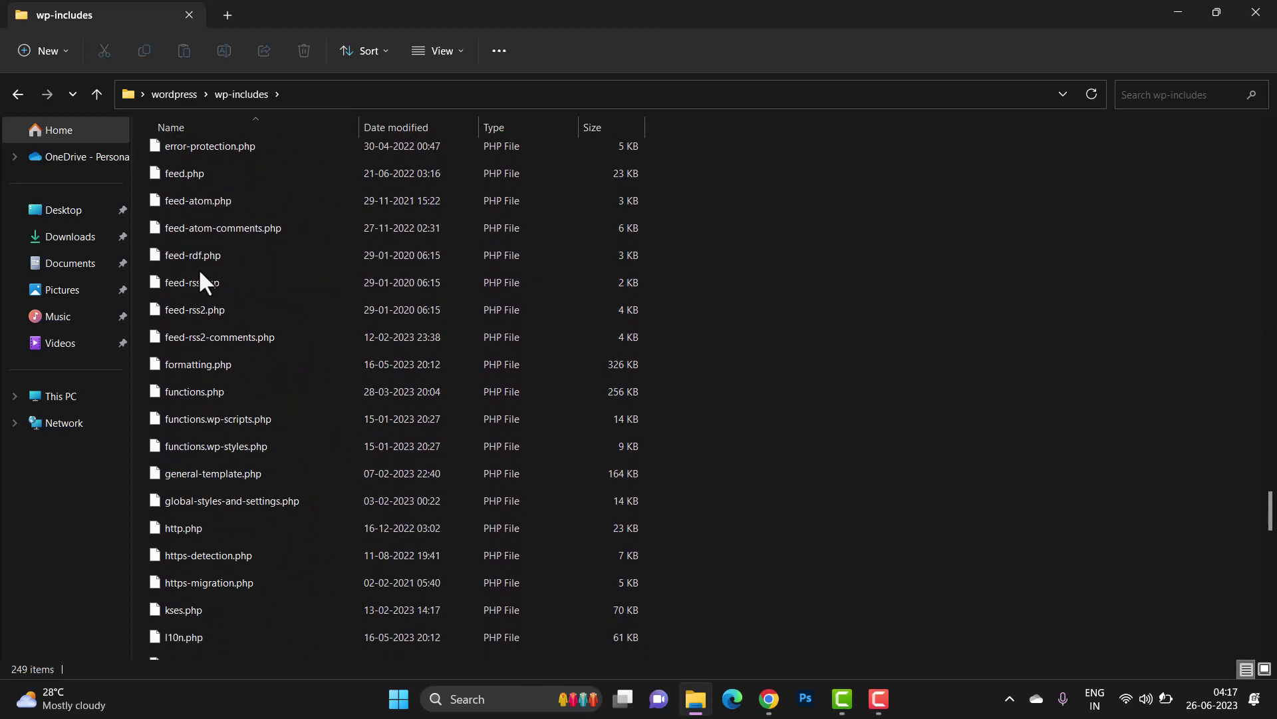
scroll(199, 269, down, 2)
scroll(199, 268, down, 2)
scroll(199, 268, down, 2)
scroll(199, 269, down, 1)
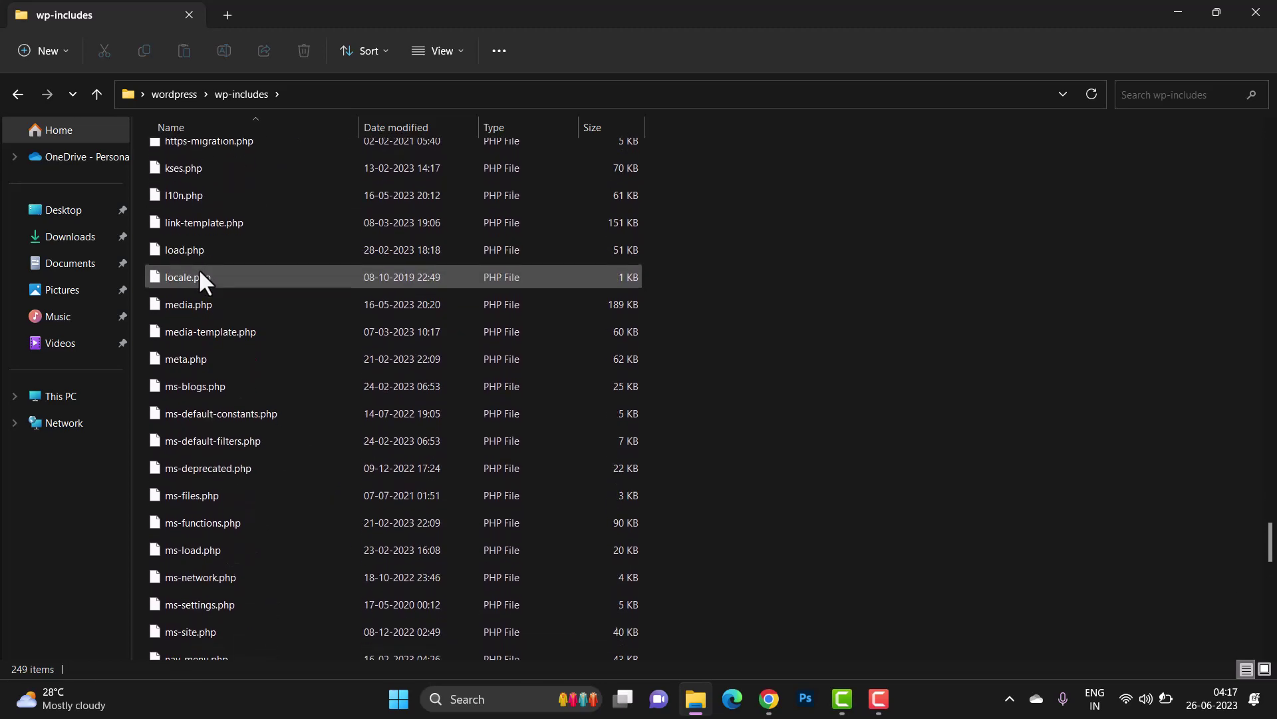
scroll(199, 268, down, 1)
scroll(199, 268, down, 3)
scroll(199, 269, down, 1)
scroll(198, 269, down, 2)
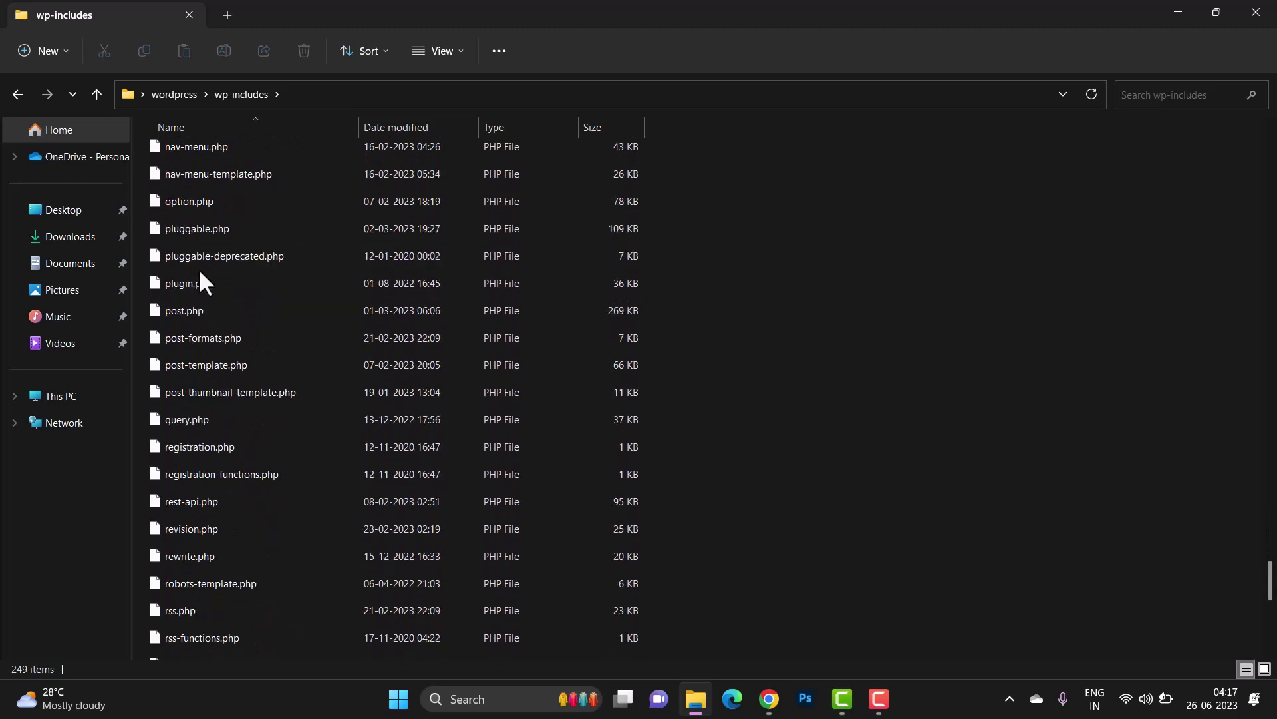
scroll(199, 269, down, 2)
scroll(199, 268, up, 1)
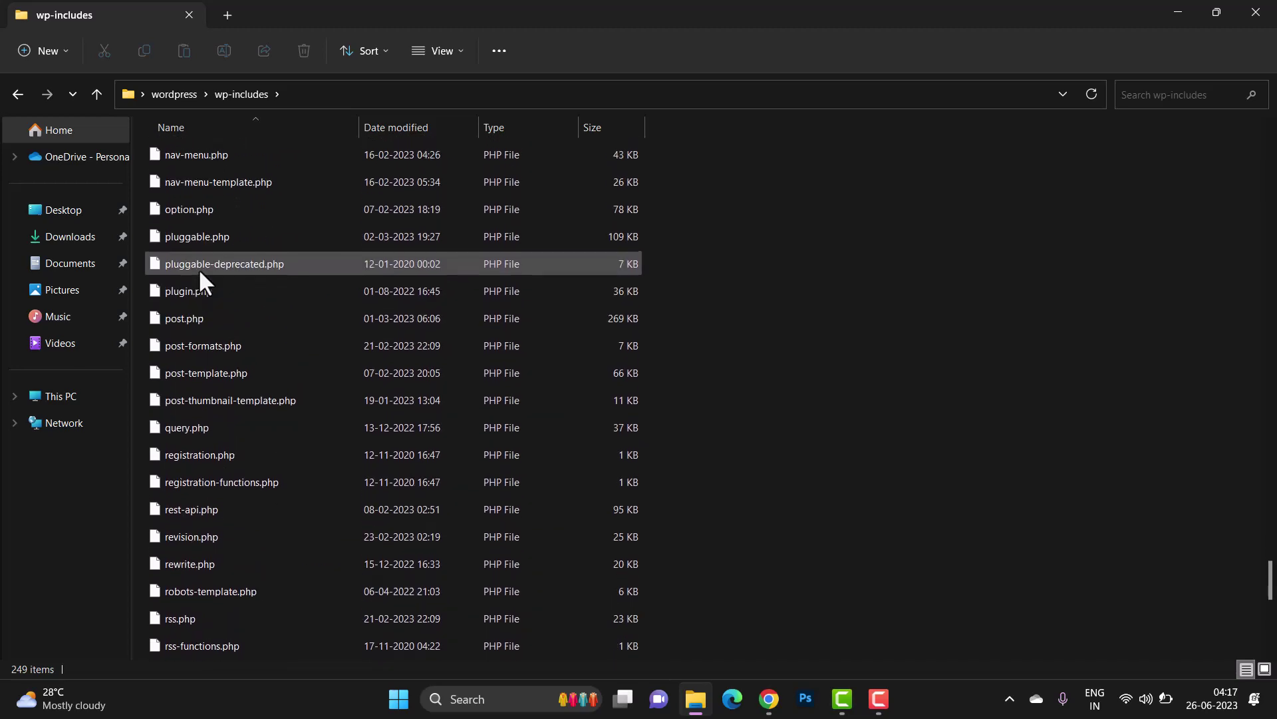
scroll(199, 268, down, 2)
scroll(199, 268, up, 3)
scroll(199, 269, up, 1)
scroll(199, 269, up, 2)
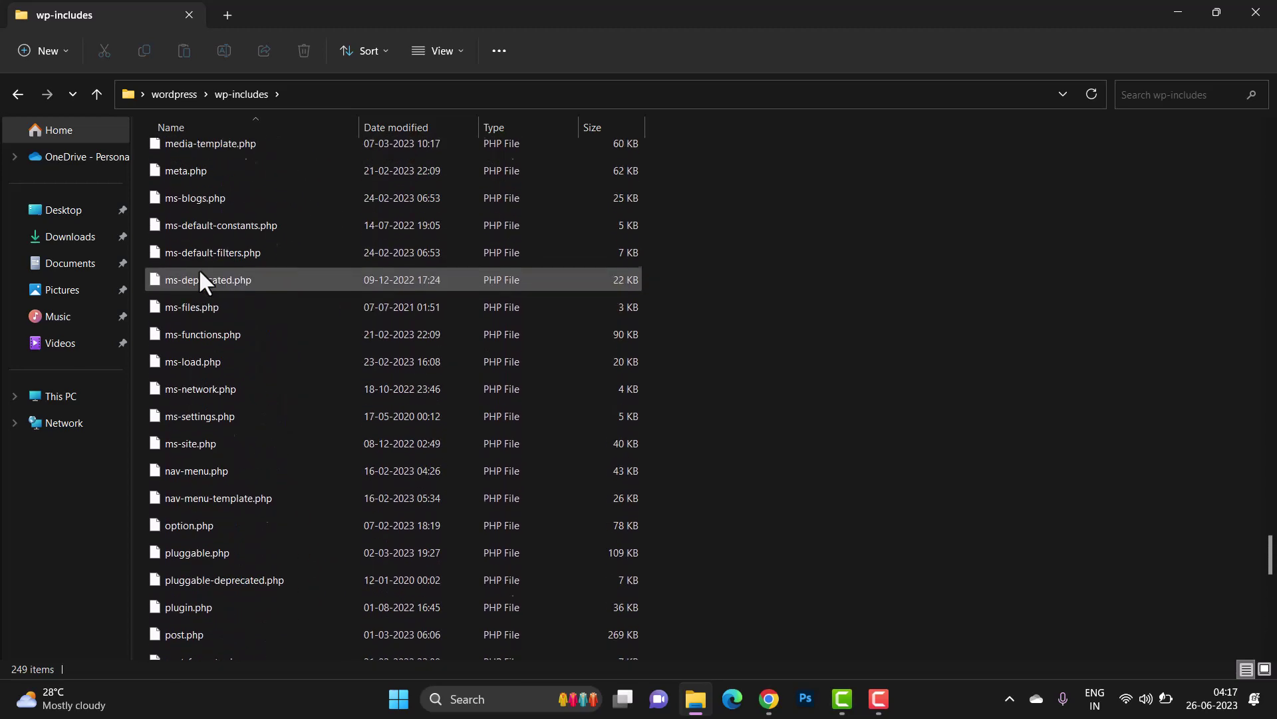
scroll(198, 268, up, 1)
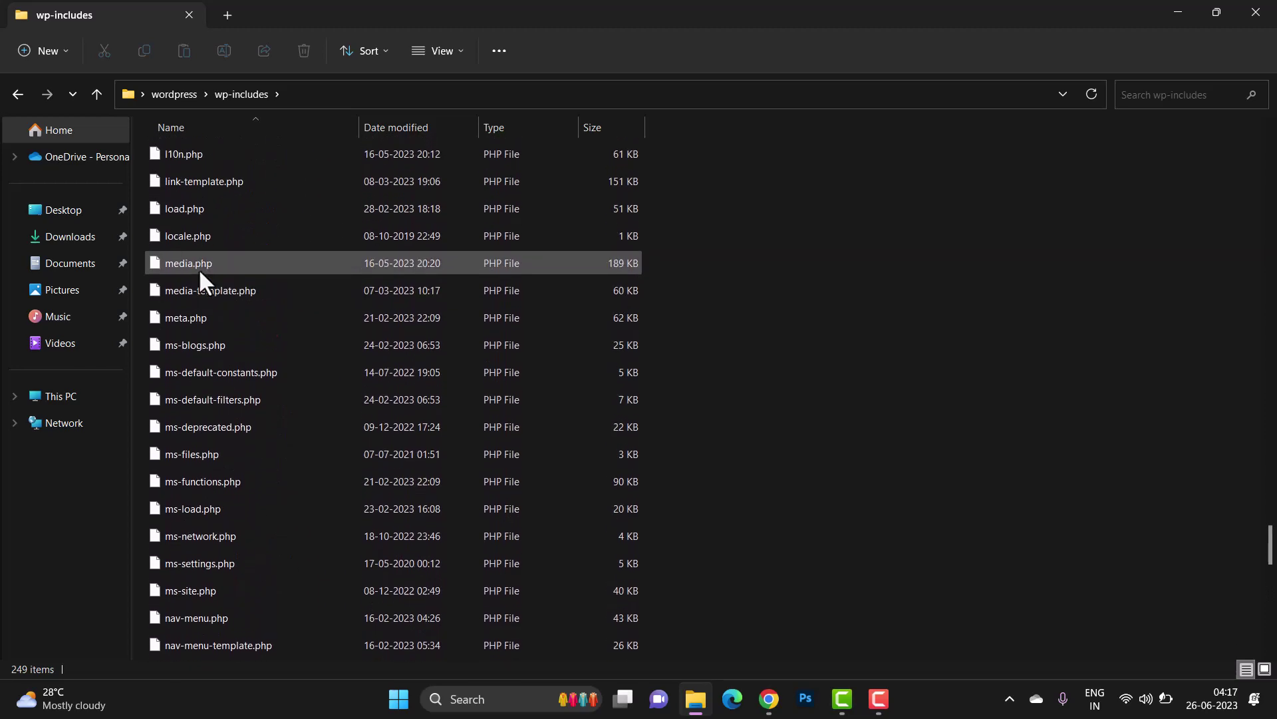
click(197, 310)
Step: Open the fresh meta.php in Notepad, just once, and select all its code
double_click(196, 311)
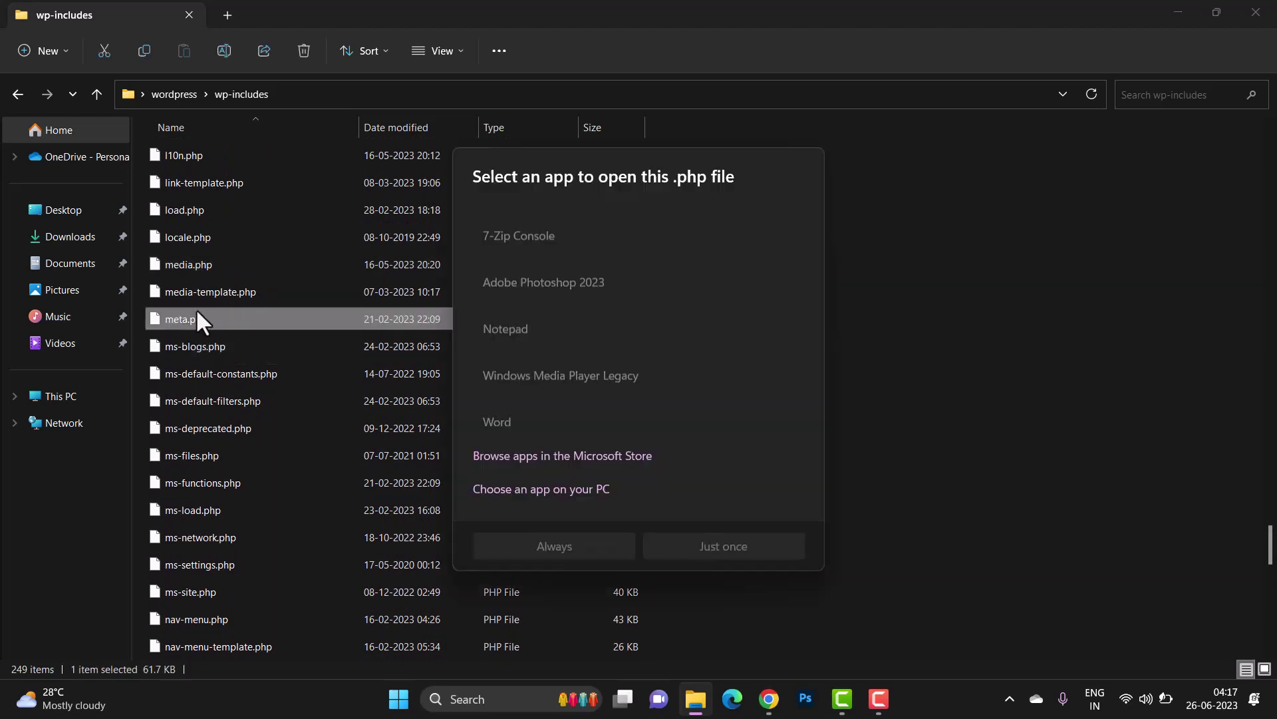
click(550, 322)
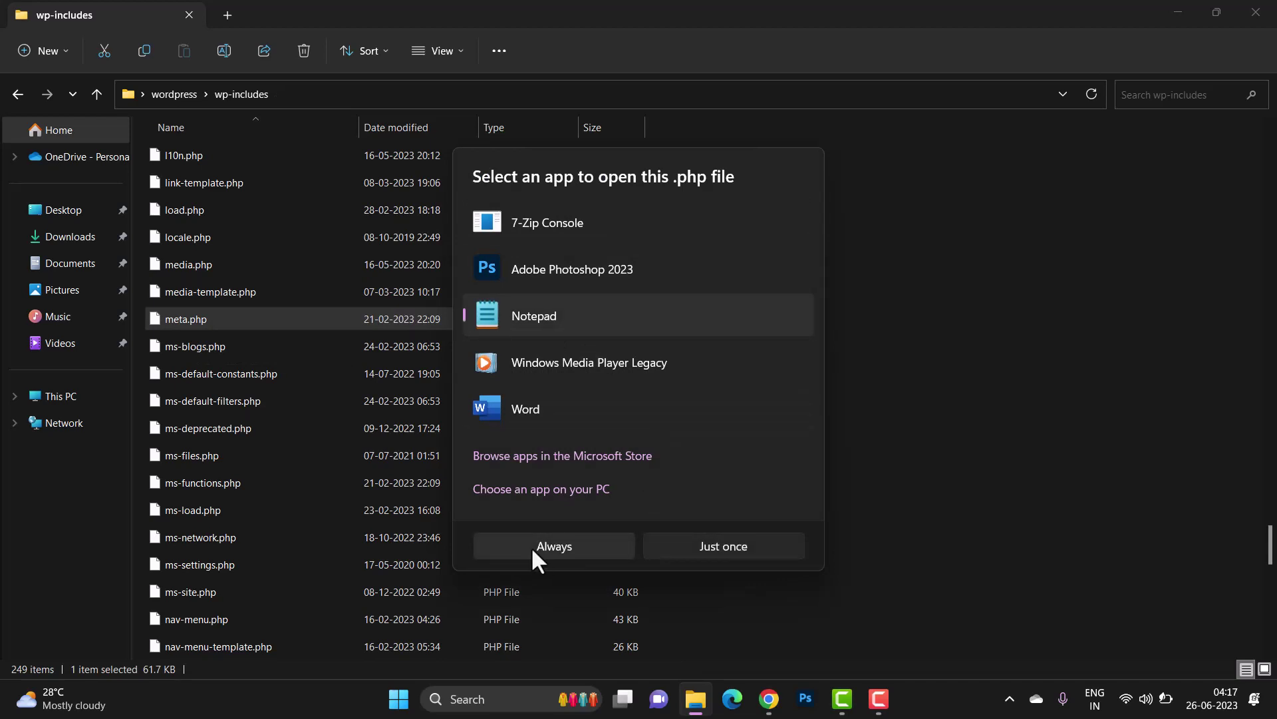
click(710, 539)
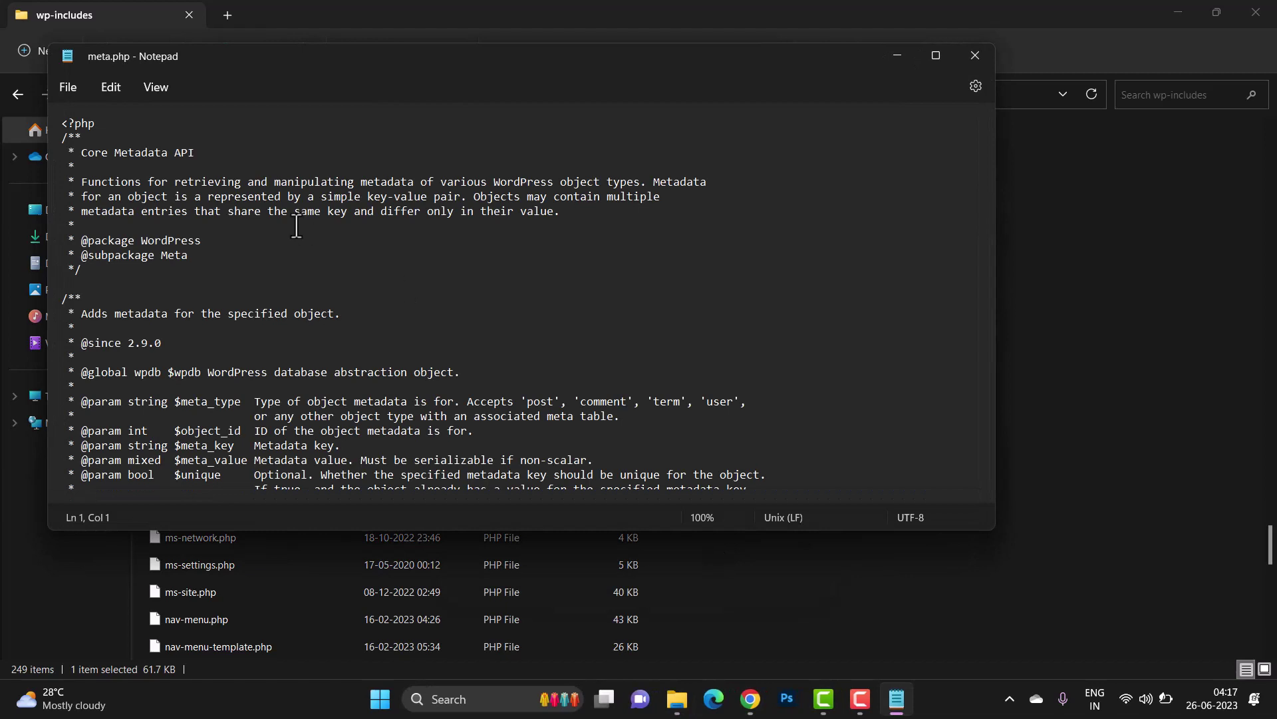
click(295, 229)
key(ctrl+a)
key(ctrl+c)
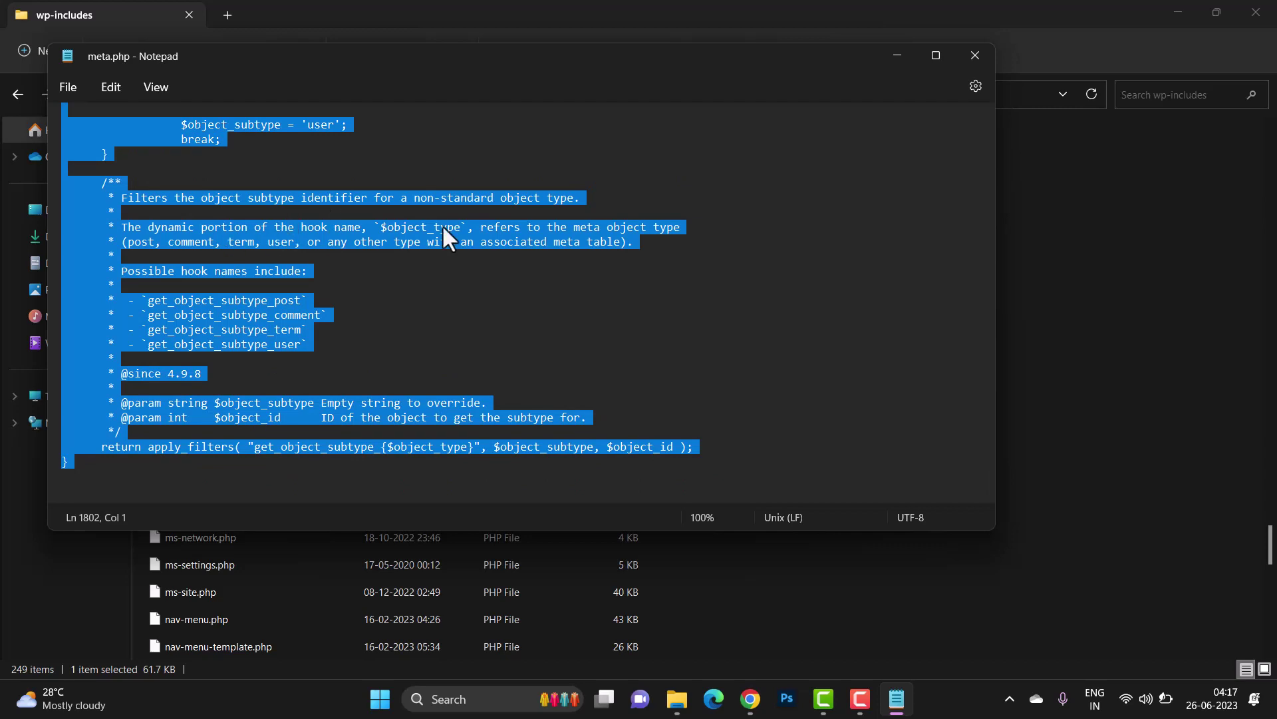
mouse_move(750, 699)
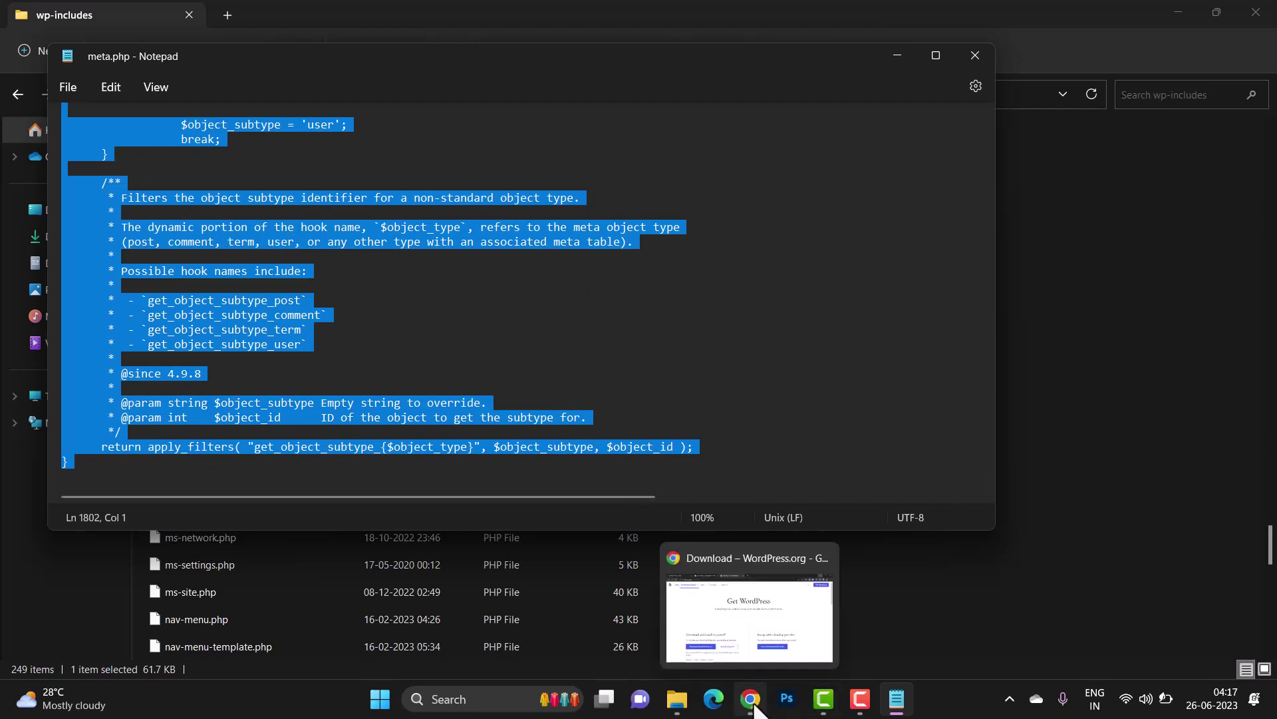
Step: Create meta.php in the server's wp-includes, paste the fresh code and save it
click(749, 619)
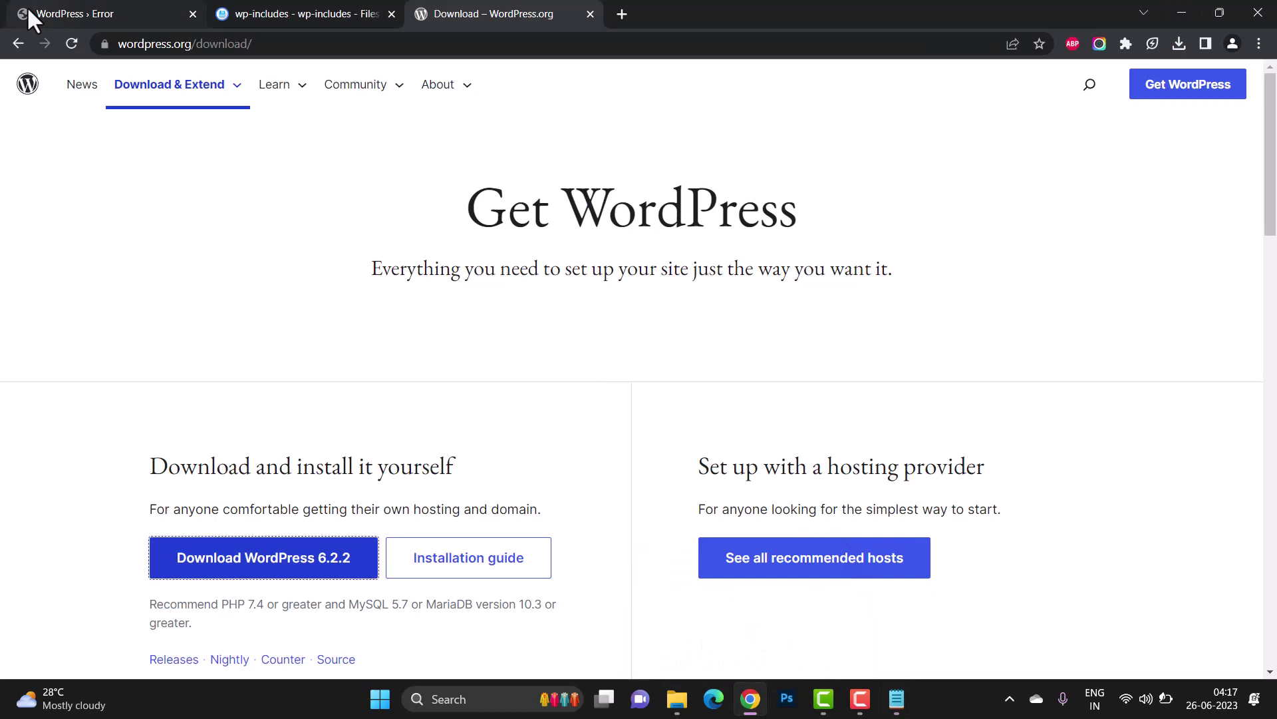
click(265, 12)
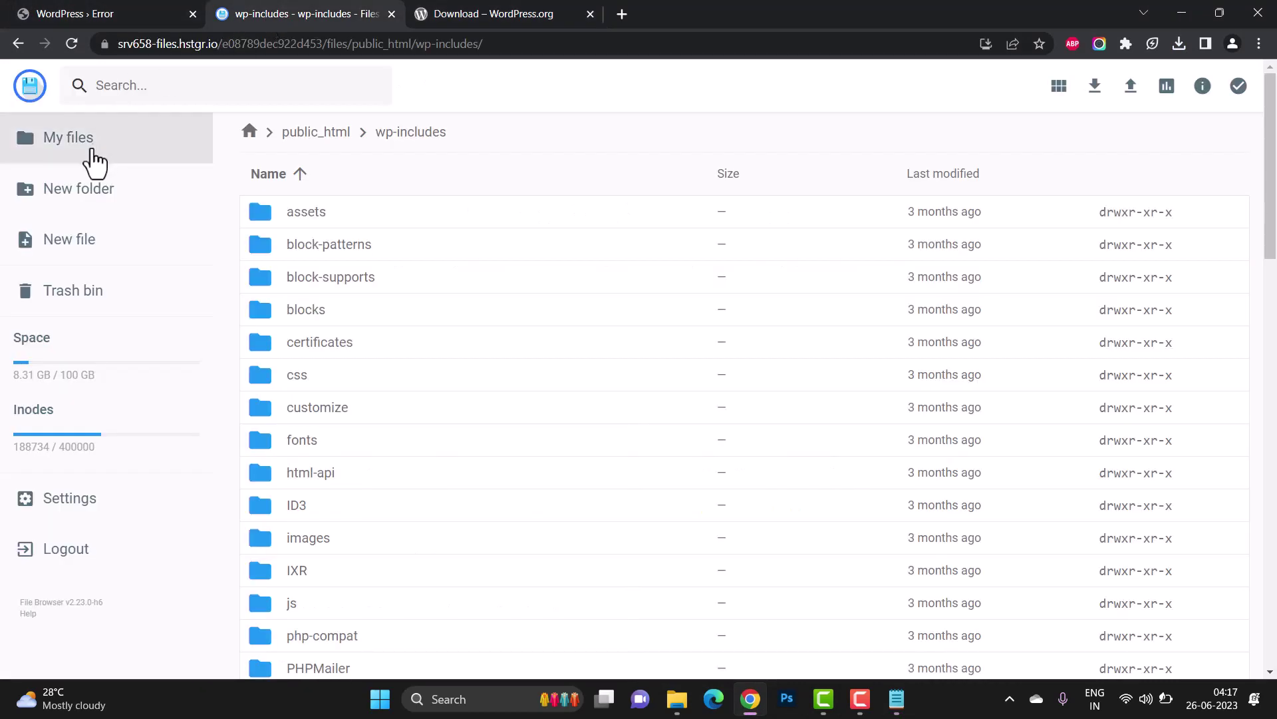
click(69, 247)
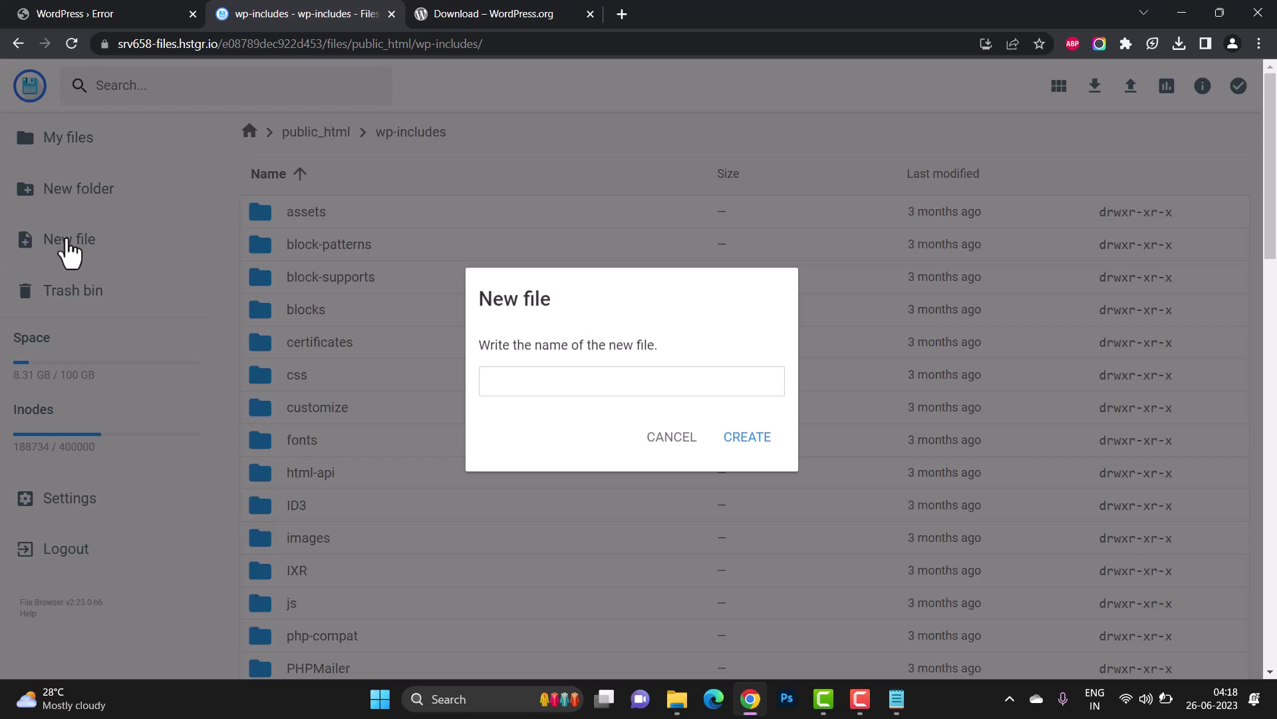
text(meta.)
text(php)
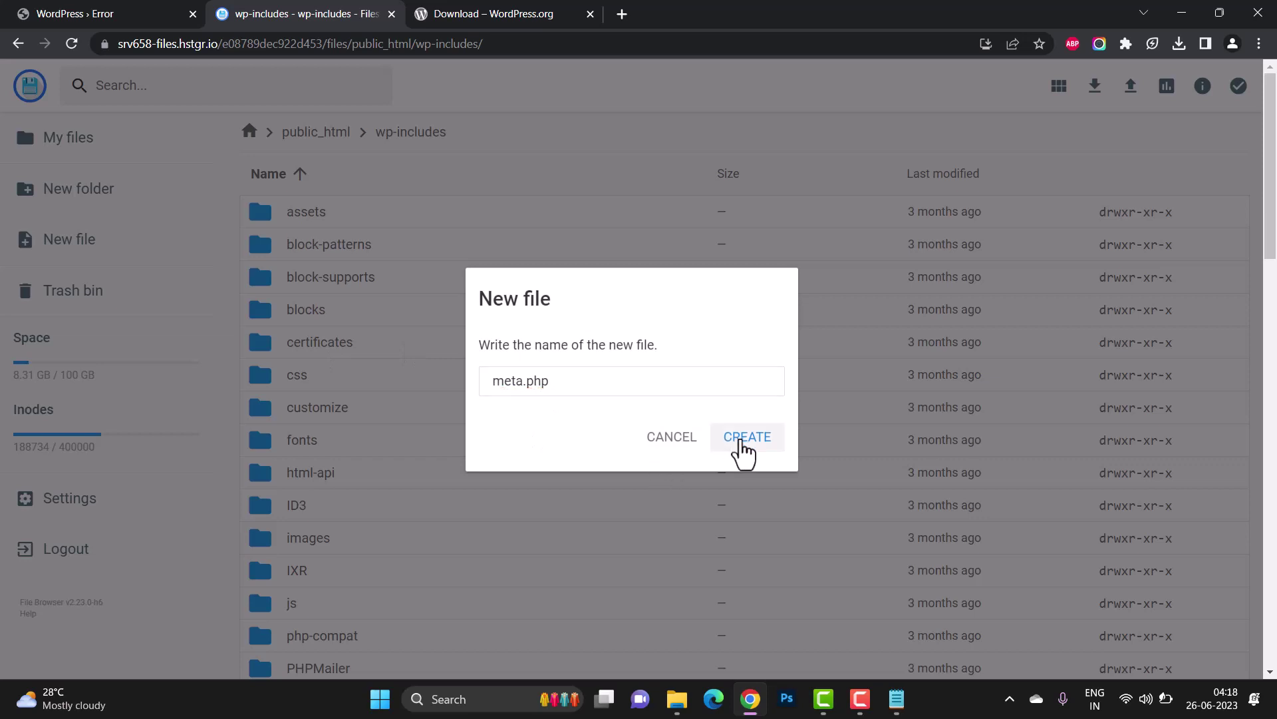
click(742, 442)
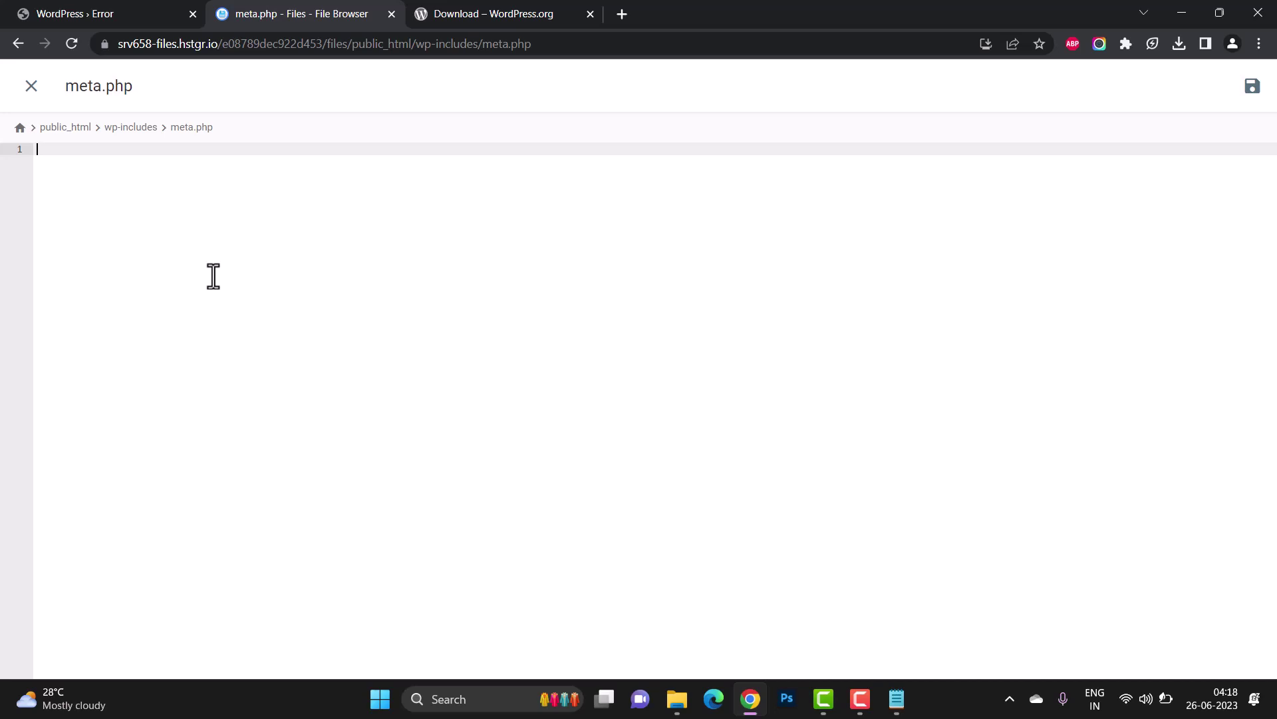
key(ctrl+v)
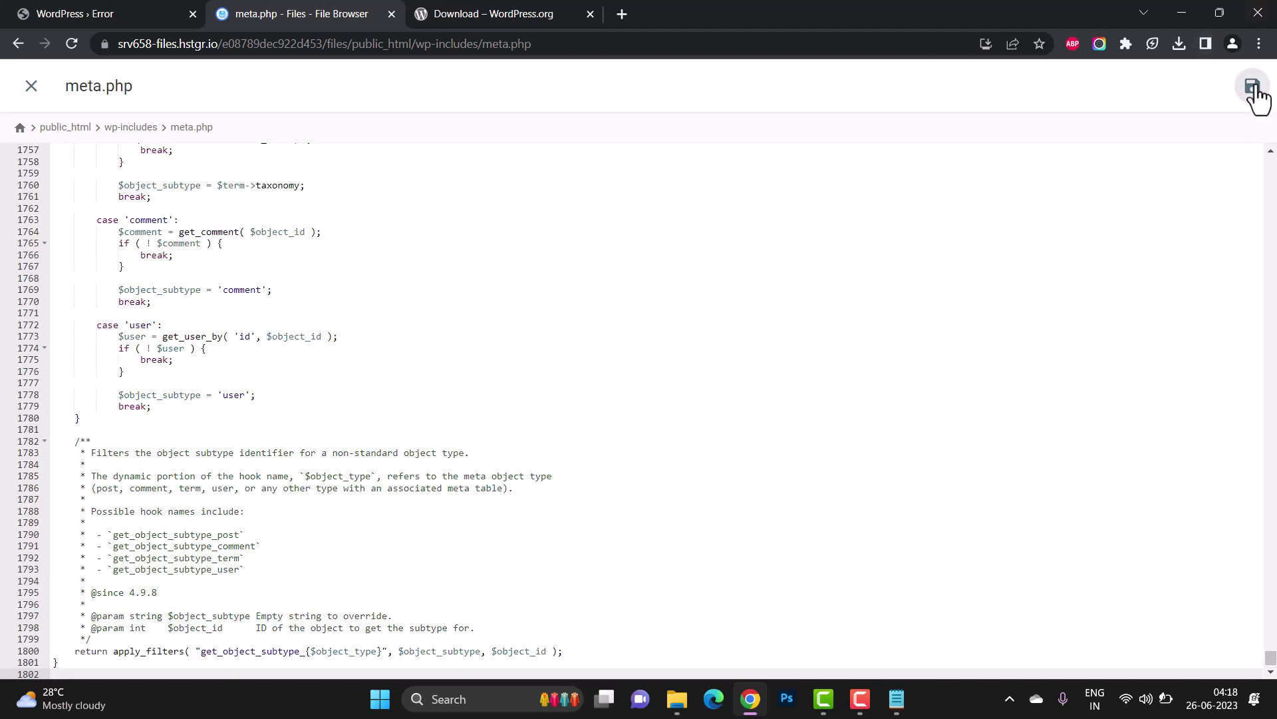
click(1253, 88)
click(31, 88)
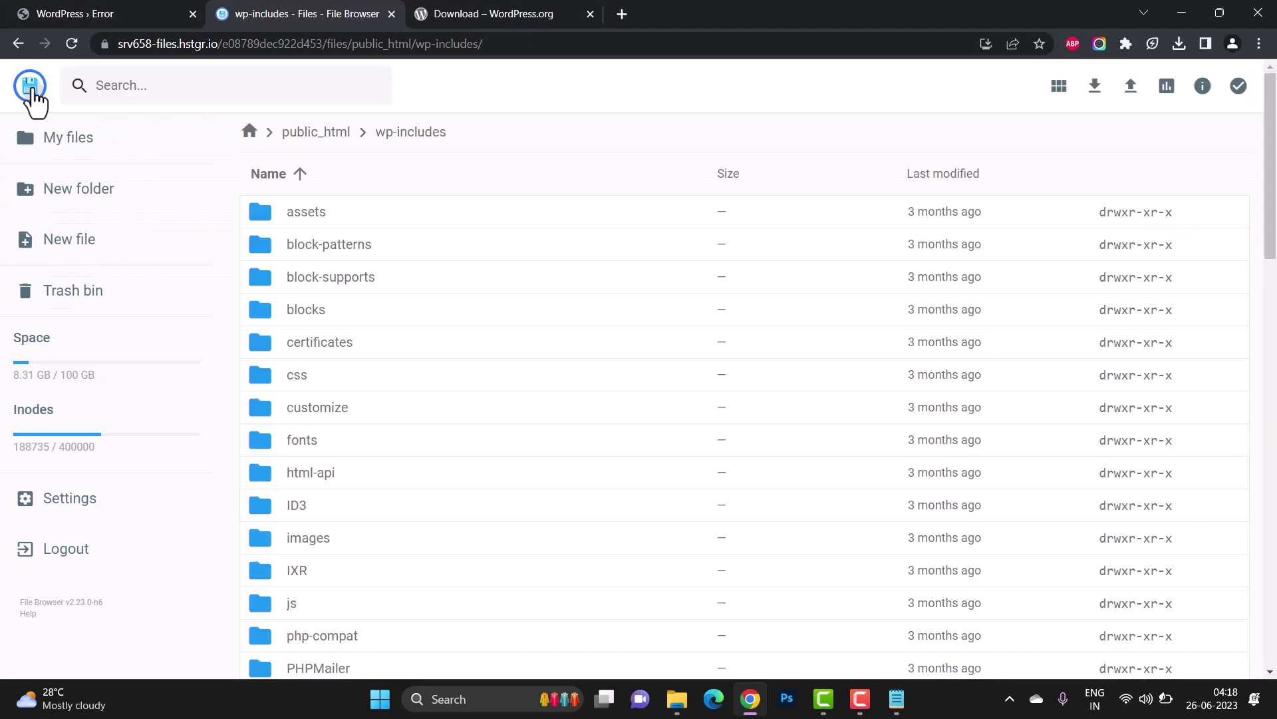
scroll(517, 430, down, 10)
scroll(515, 430, down, 5)
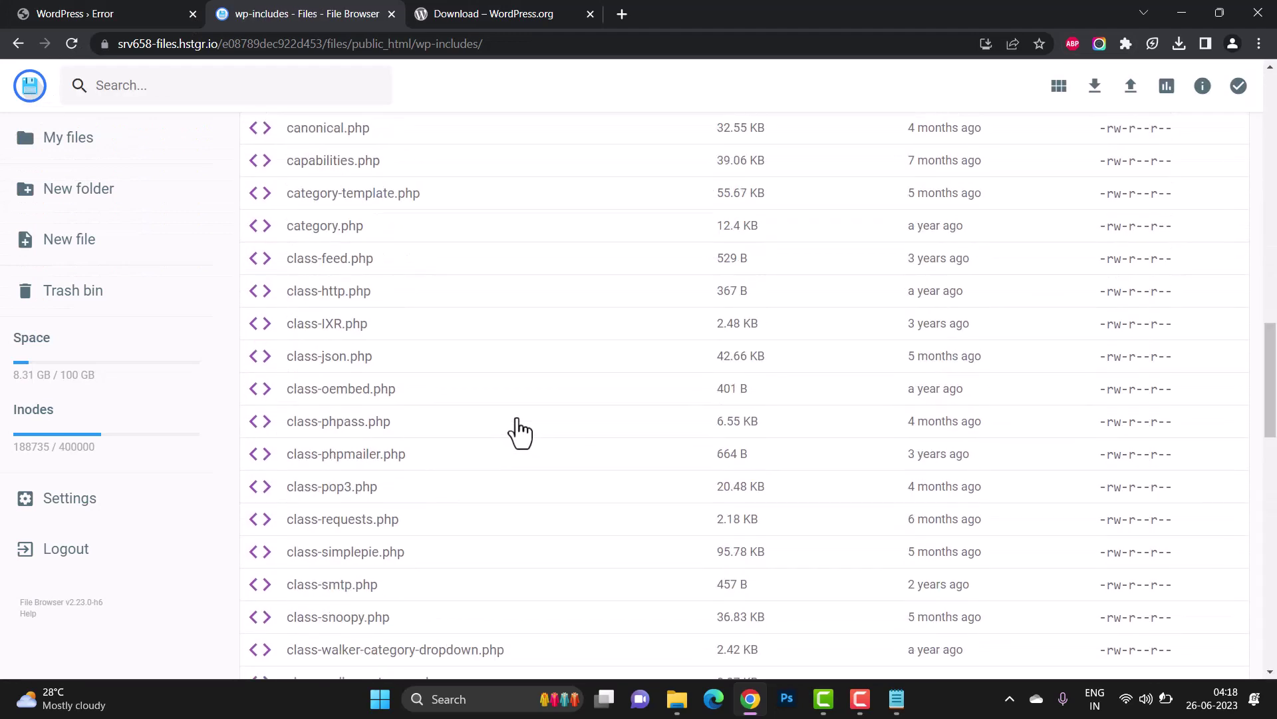
scroll(519, 431, down, 6)
scroll(520, 431, down, 5)
scroll(519, 431, down, 5)
scroll(519, 431, down, 5)
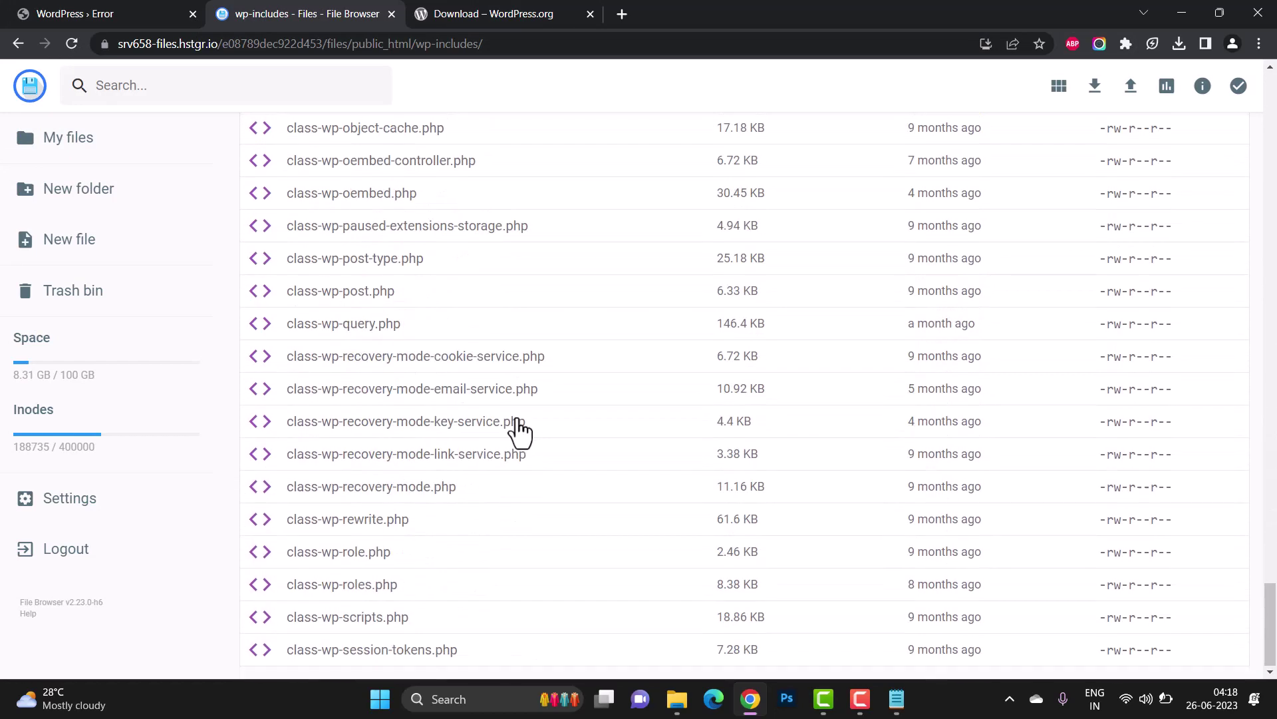
scroll(520, 431, down, 5)
scroll(520, 432, down, 5)
scroll(519, 431, down, 5)
scroll(519, 432, down, 5)
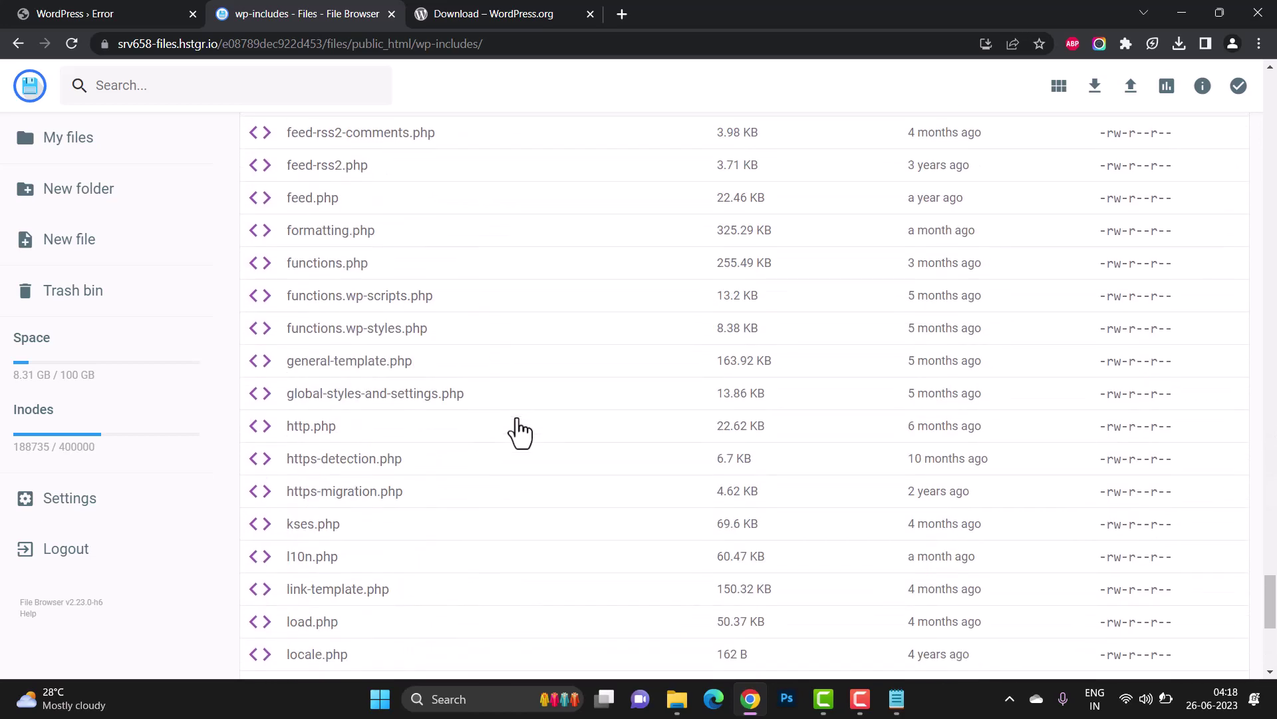
scroll(519, 431, down, 5)
scroll(519, 431, down, 3)
scroll(520, 431, down, 1)
scroll(520, 432, up, 5)
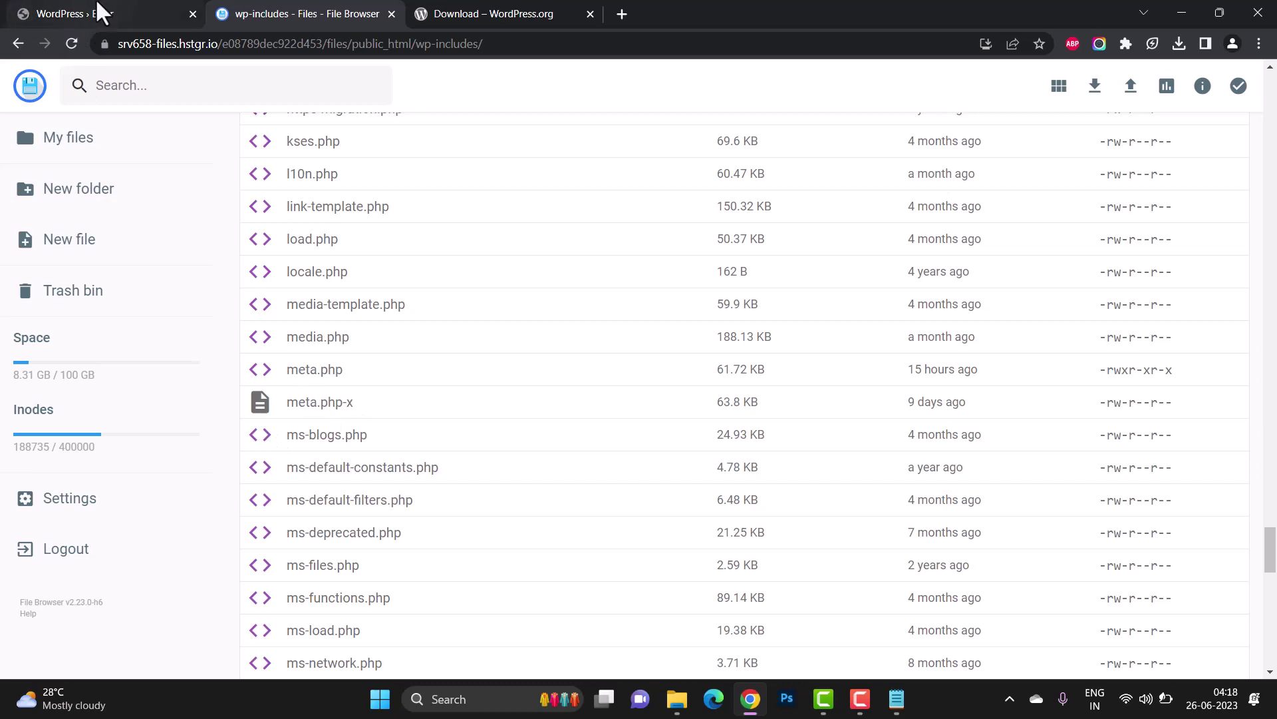
Step: Reload wp-admin to reach the WordPress login page, then go to the site's homepage
click(100, 15)
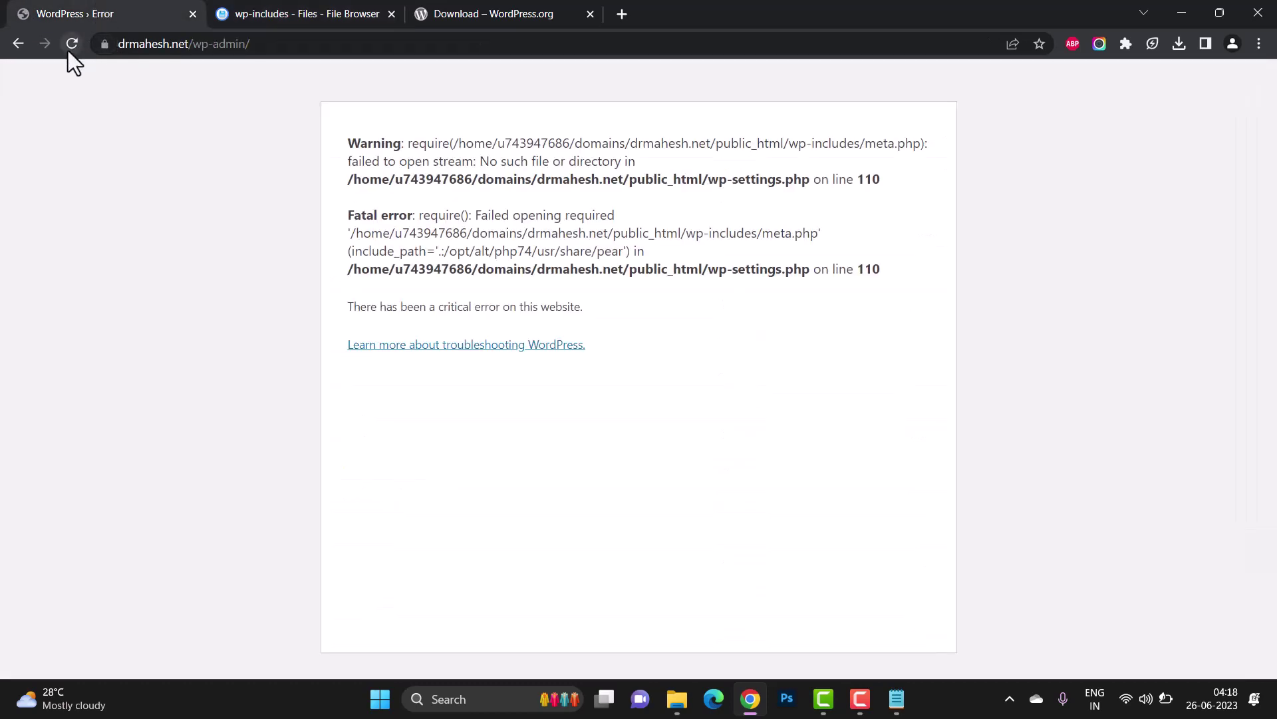
click(70, 42)
click(92, 52)
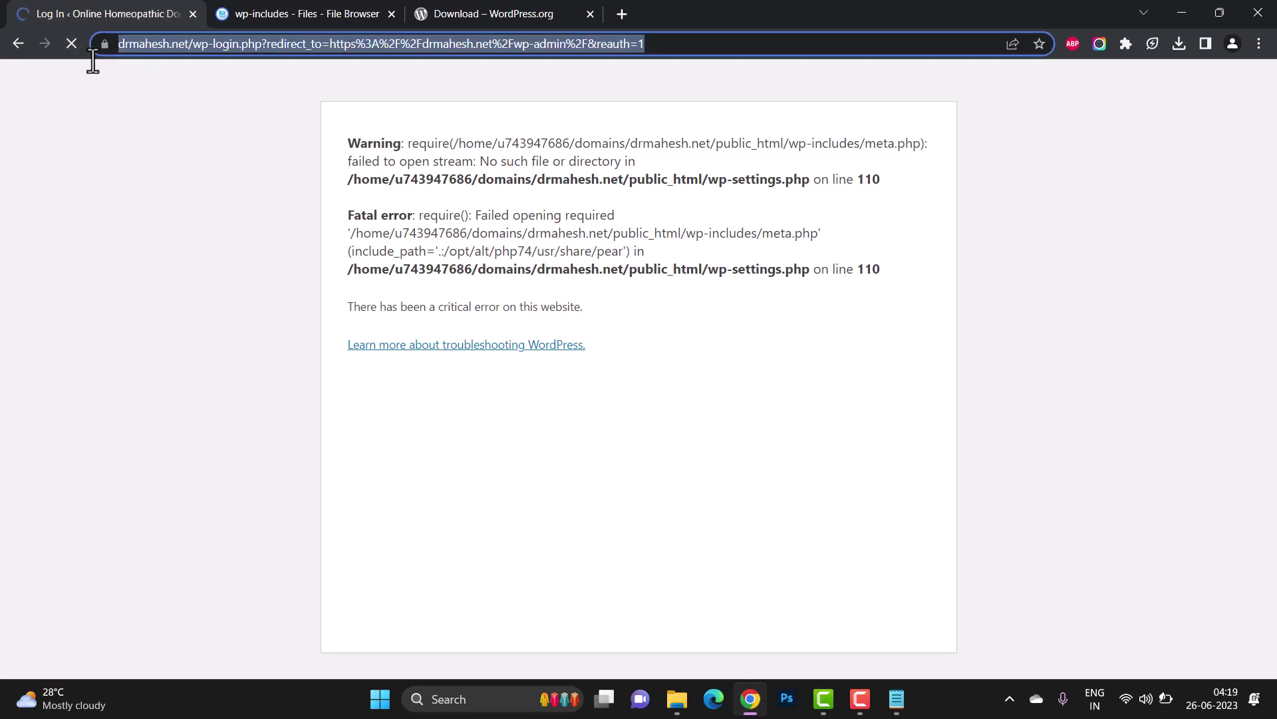
click(200, 166)
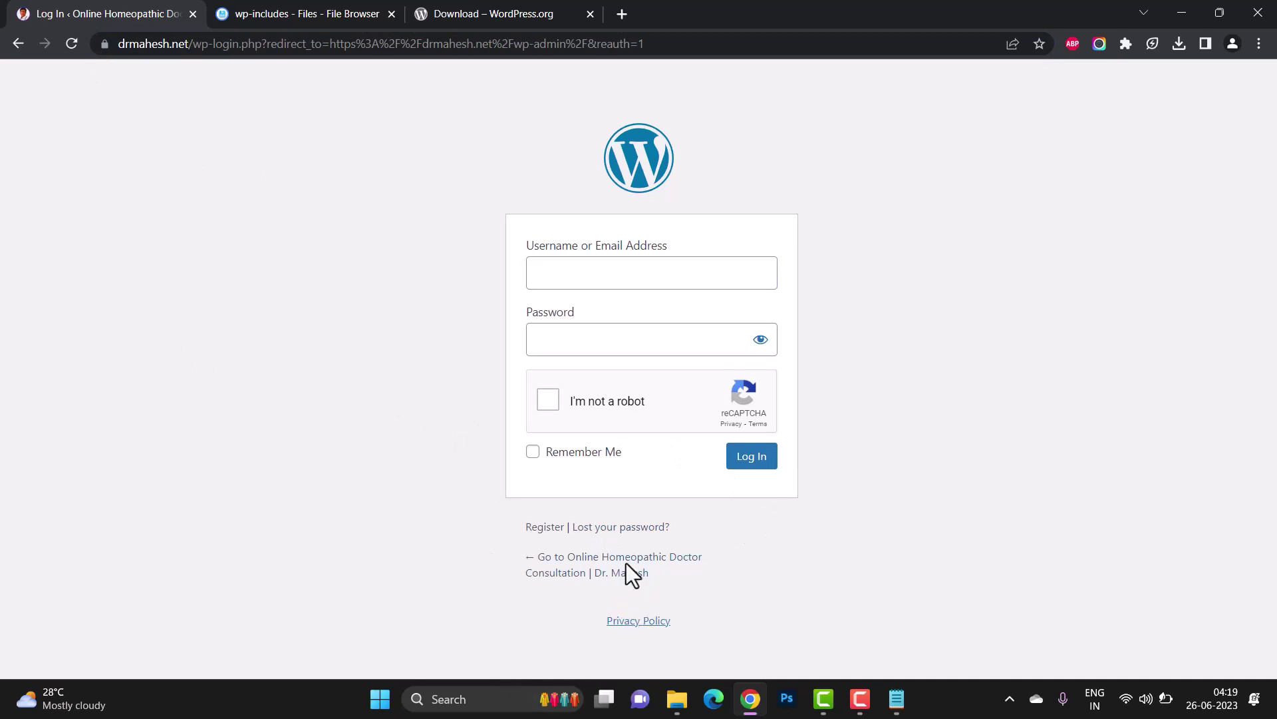
click(620, 588)
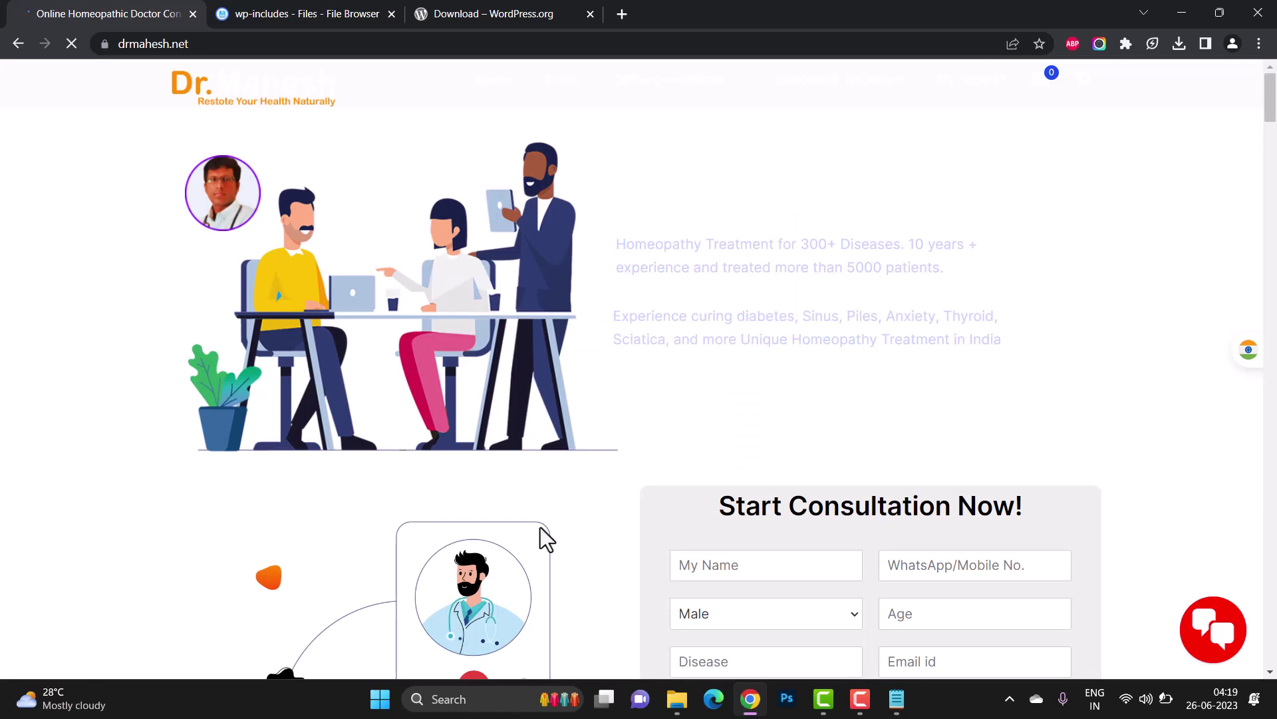
scroll(522, 424, down, 5)
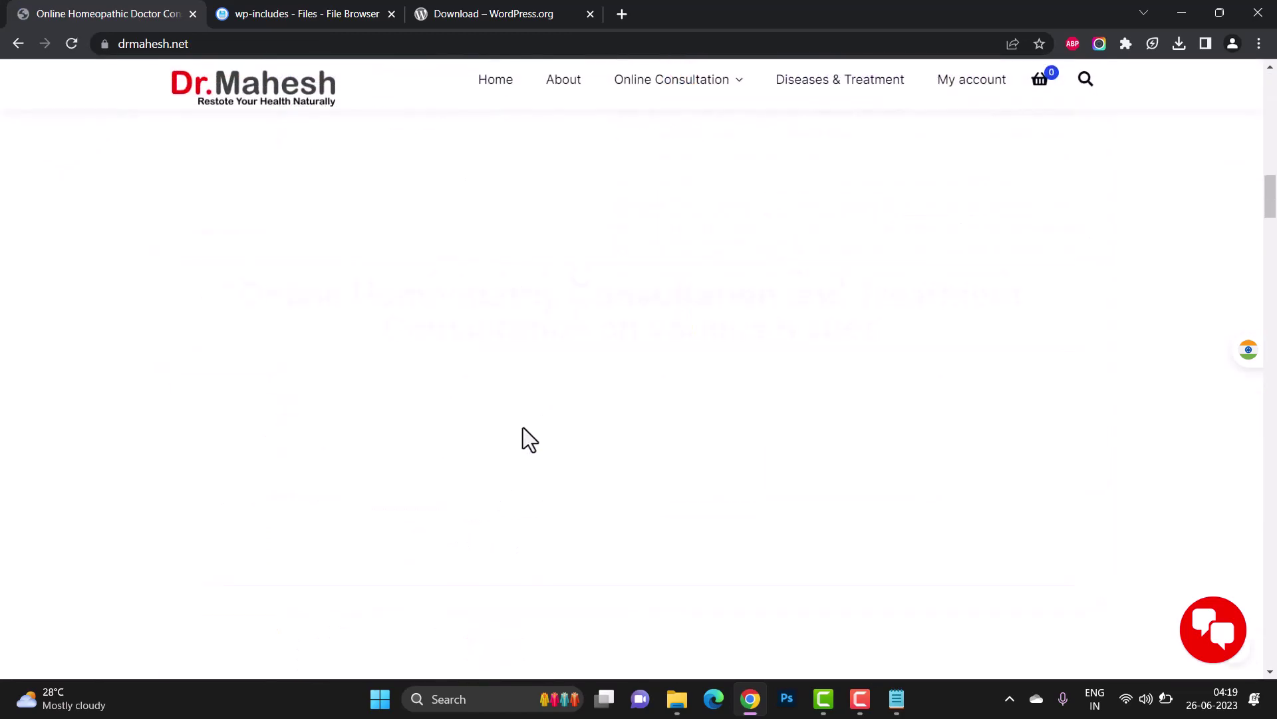
scroll(522, 425, down, 3)
scroll(522, 424, down, 5)
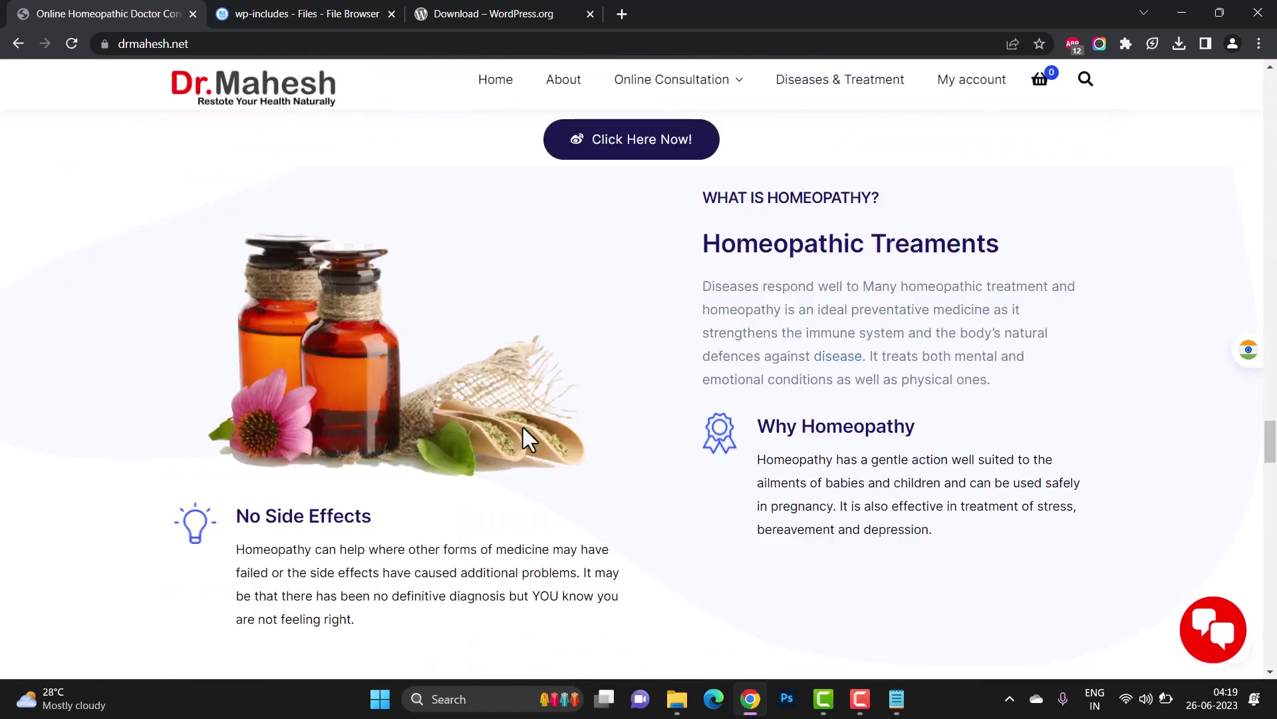
scroll(523, 427, down, 3)
scroll(524, 427, down, 3)
Step: Return to the top of the fully loaded Dr. Mahesh homepage
key(Home)
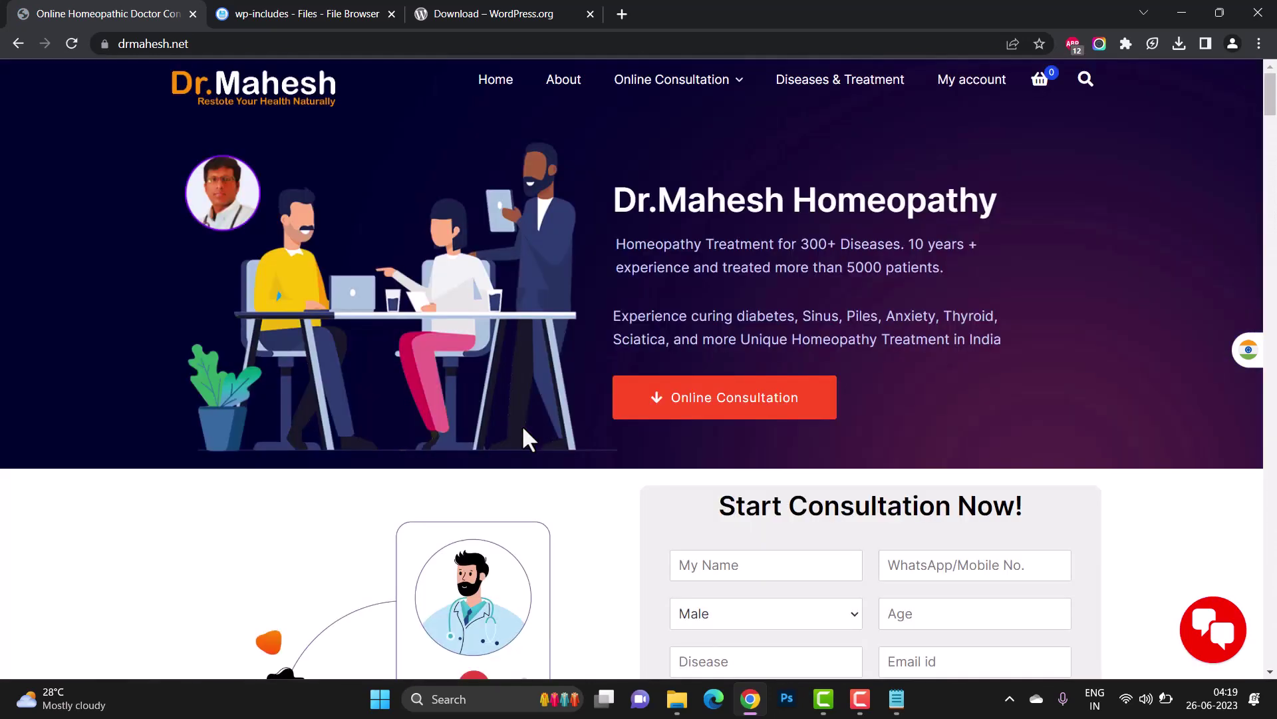